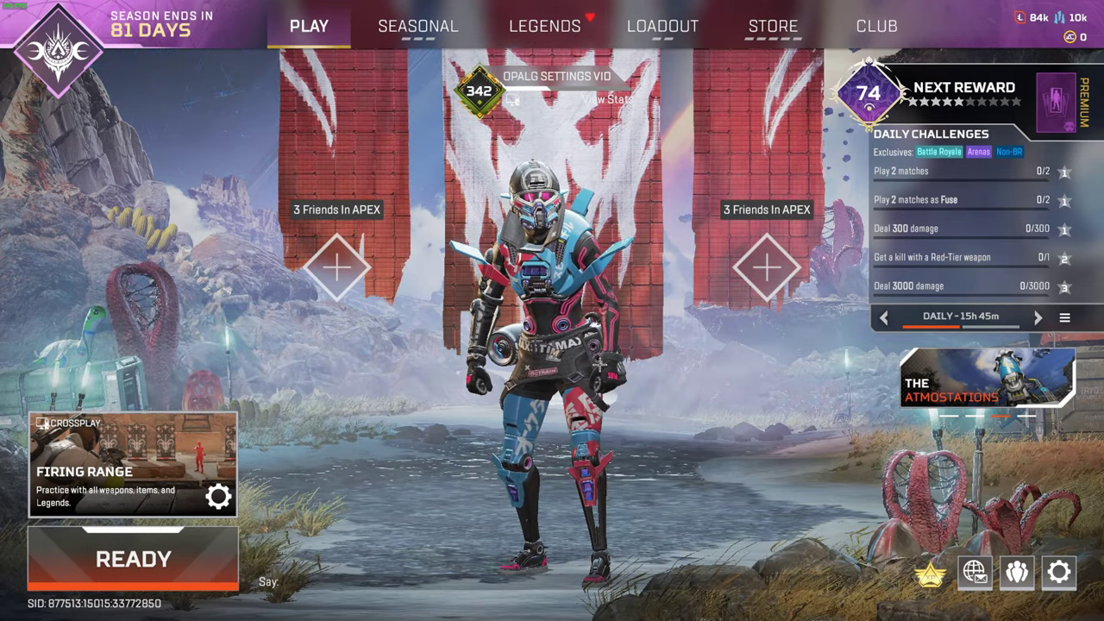
Open the game settings and review the gameplay options from Interact Prompt Style down to Streamer Mode.
{"action": "key", "text": "Escape"}
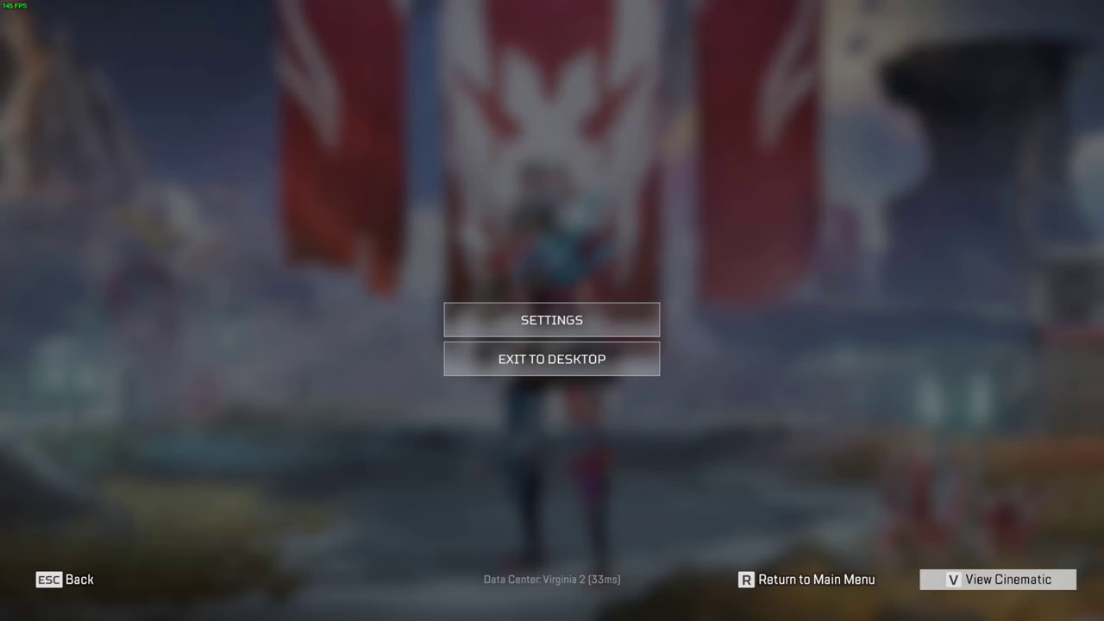
{"action": "left_click", "coordinate": [583, 318]}
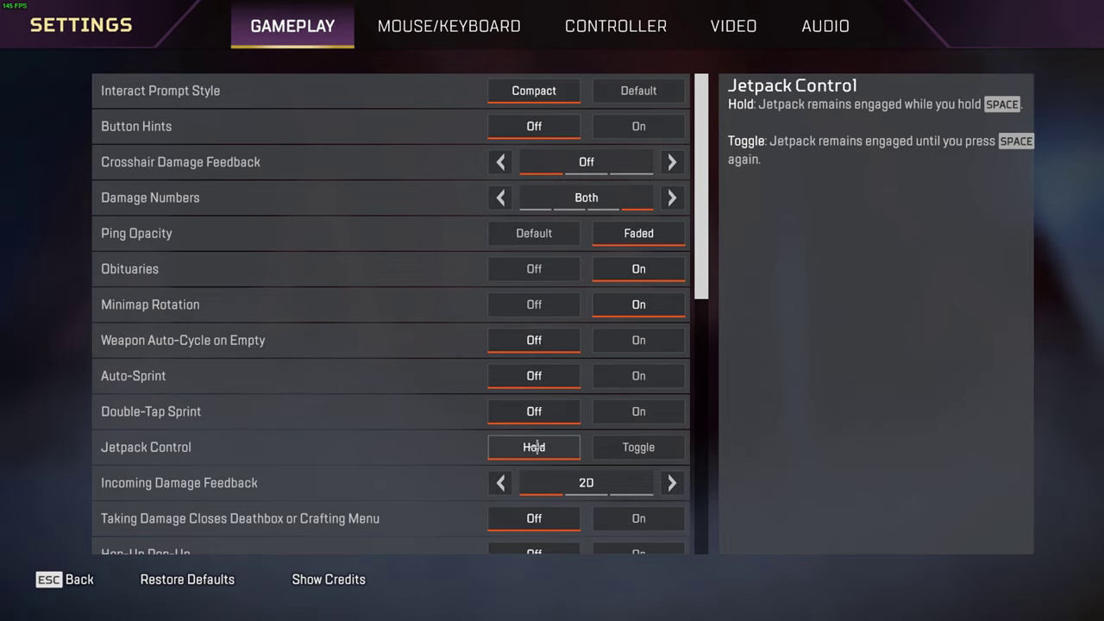
{"action": "scroll", "coordinate": [518, 447], "scroll_direction": "down", "scroll_amount": 2}
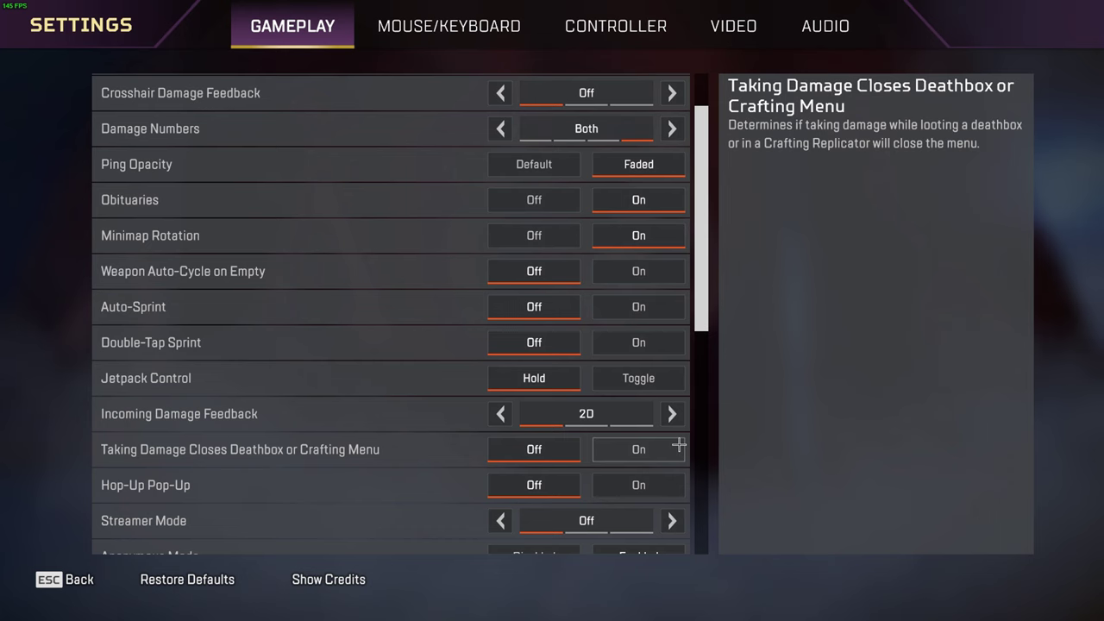
{"action": "scroll", "coordinate": [527, 479], "scroll_direction": "down", "scroll_amount": 2}
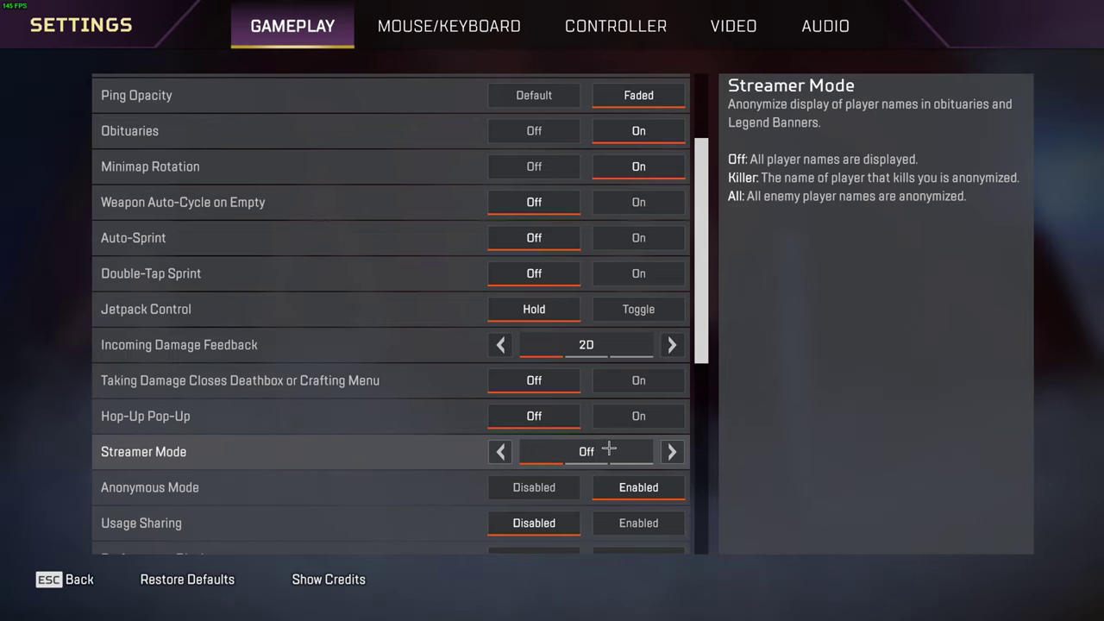
Cycle Streamer Mode through its alternatives and return it to Off.
{"action": "left_click", "coordinate": [672, 451]}
{"action": "left_click", "coordinate": [500, 451]}
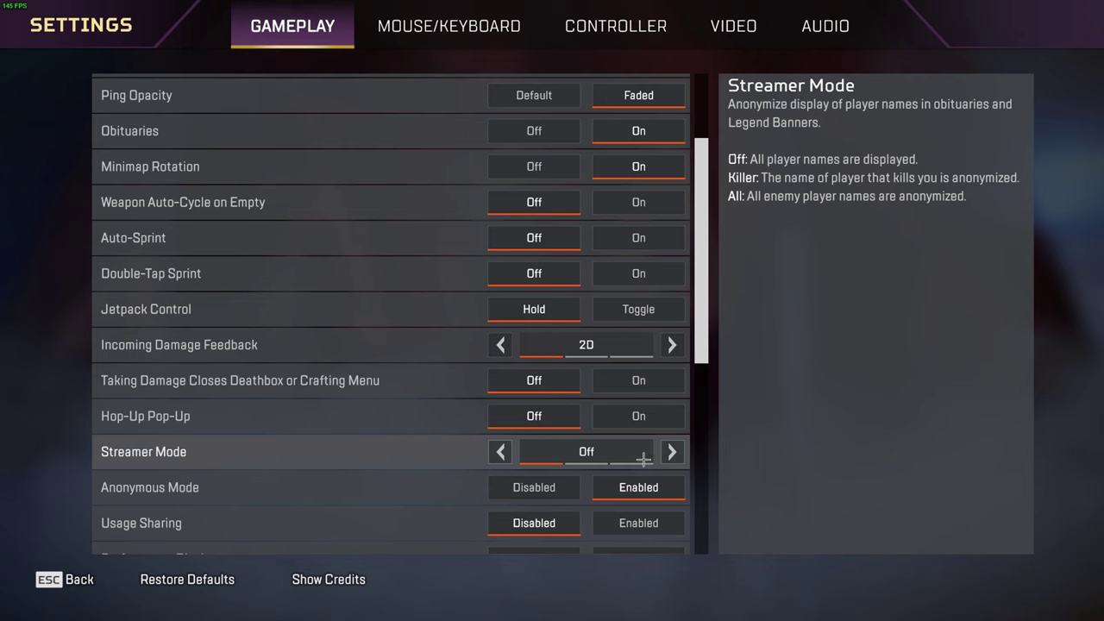
{"action": "left_click", "coordinate": [672, 452]}
{"action": "left_click", "coordinate": [672, 451]}
Review the gameplay options from Anonymous Mode through Performance Display to Communication Filter.
{"action": "scroll", "coordinate": [373, 418], "scroll_direction": "down", "scroll_amount": 2}
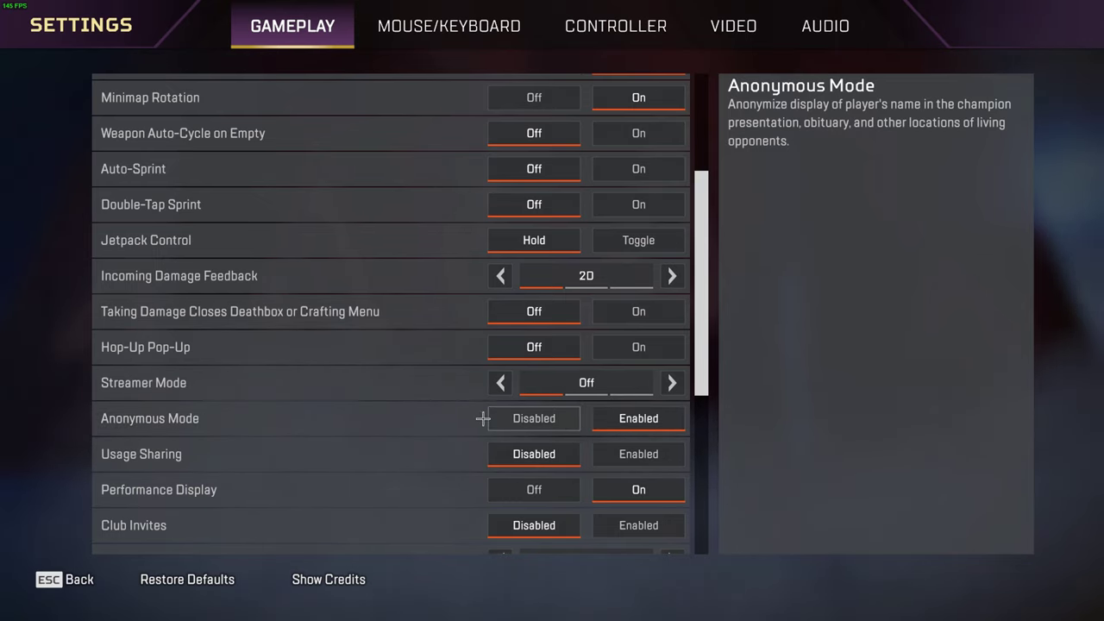
{"action": "scroll", "coordinate": [436, 406], "scroll_direction": "down", "scroll_amount": 2}
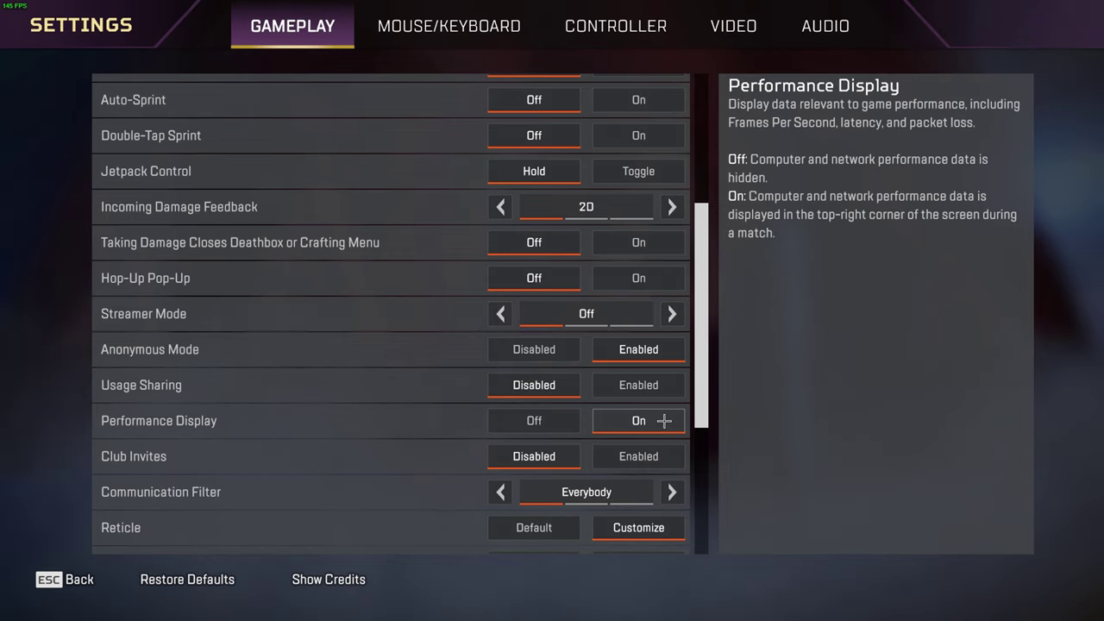
{"action": "scroll", "coordinate": [565, 457], "scroll_direction": "down", "scroll_amount": 1}
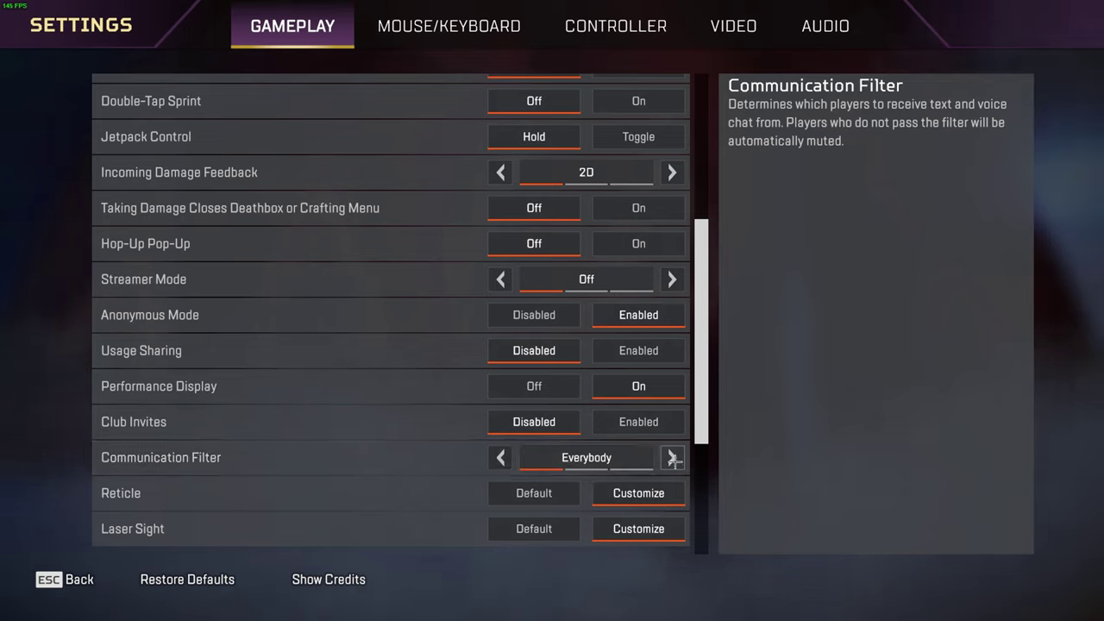
Cycle the Communication Filter to Nobody and back to Everybody.
{"action": "left_click", "coordinate": [583, 460]}
{"action": "left_click", "coordinate": [615, 466]}
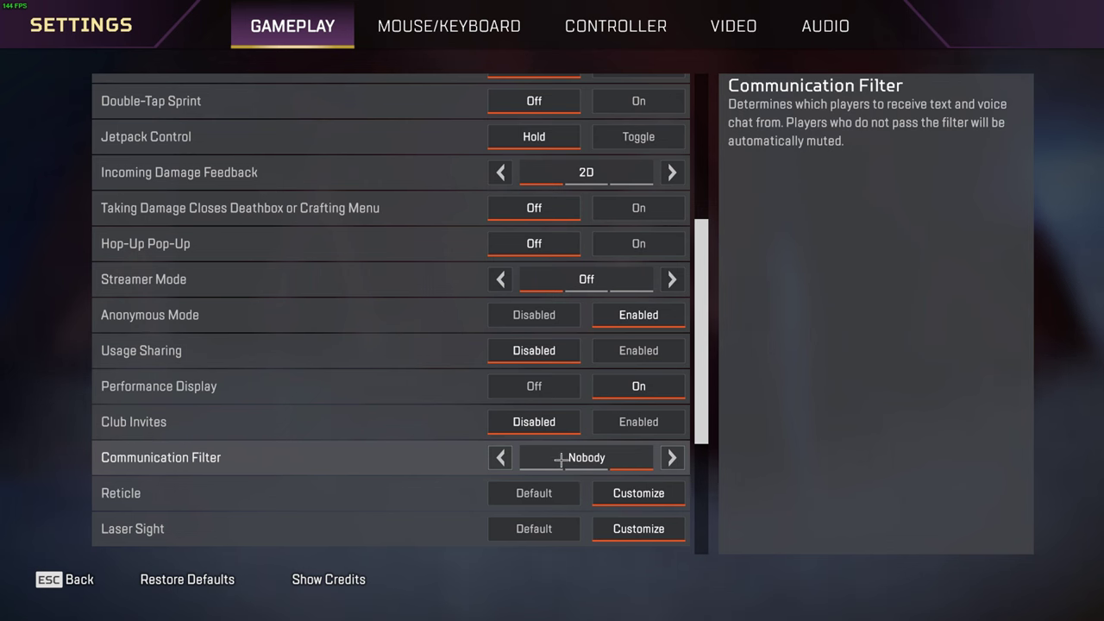
{"action": "left_click", "coordinate": [526, 464]}
View the custom reticle color editor and review the laser sight and accessibility options.
{"action": "left_click", "coordinate": [643, 496]}
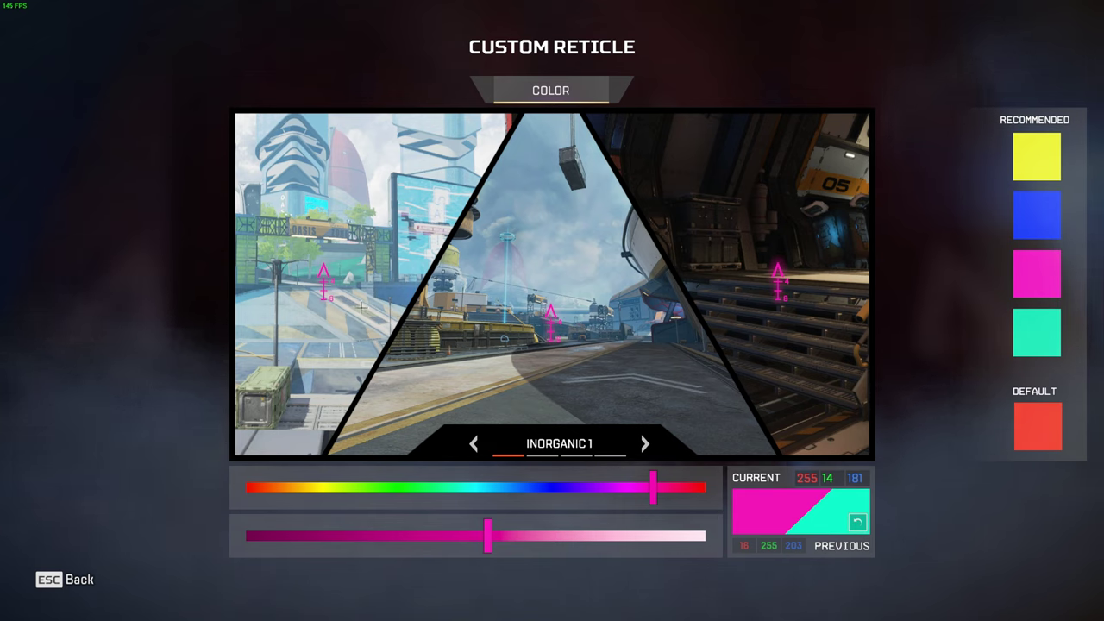
{"action": "key", "text": "Escape"}
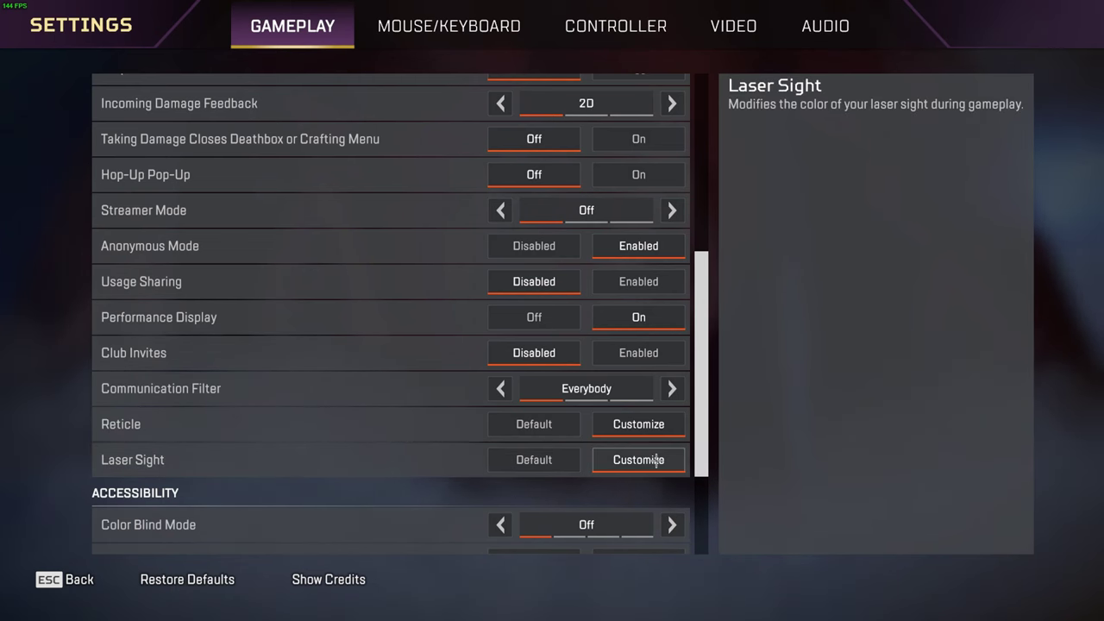
{"action": "scroll", "coordinate": [315, 360], "scroll_direction": "down", "scroll_amount": 3}
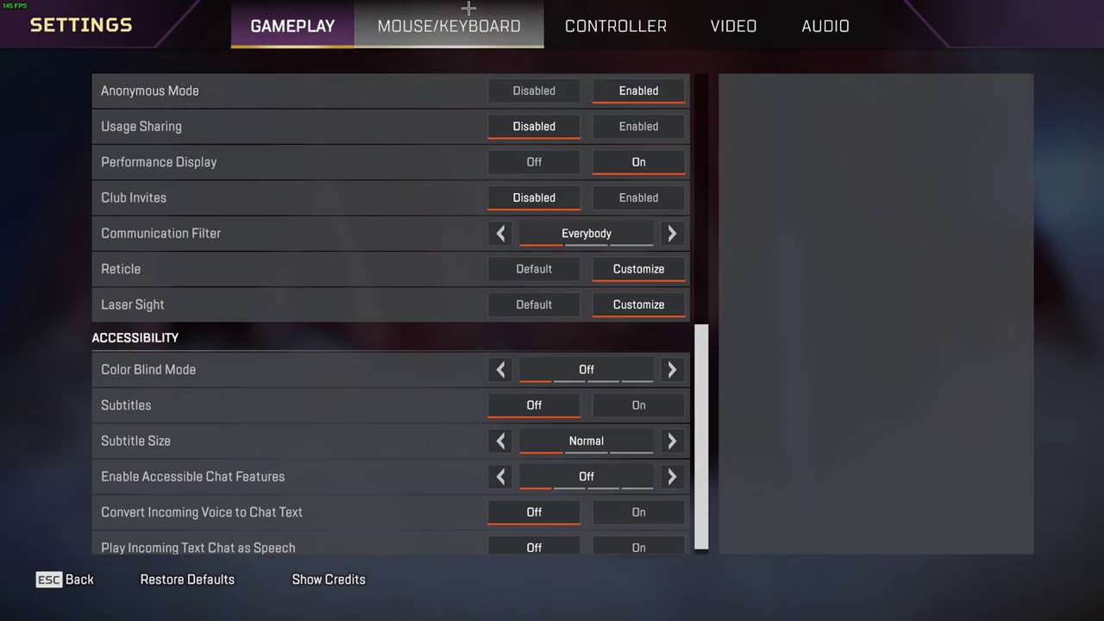
Review the mouse sensitivity settings, including the ADS multiplier and per-optic ADS sensitivity.
{"action": "left_click", "coordinate": [448, 26]}
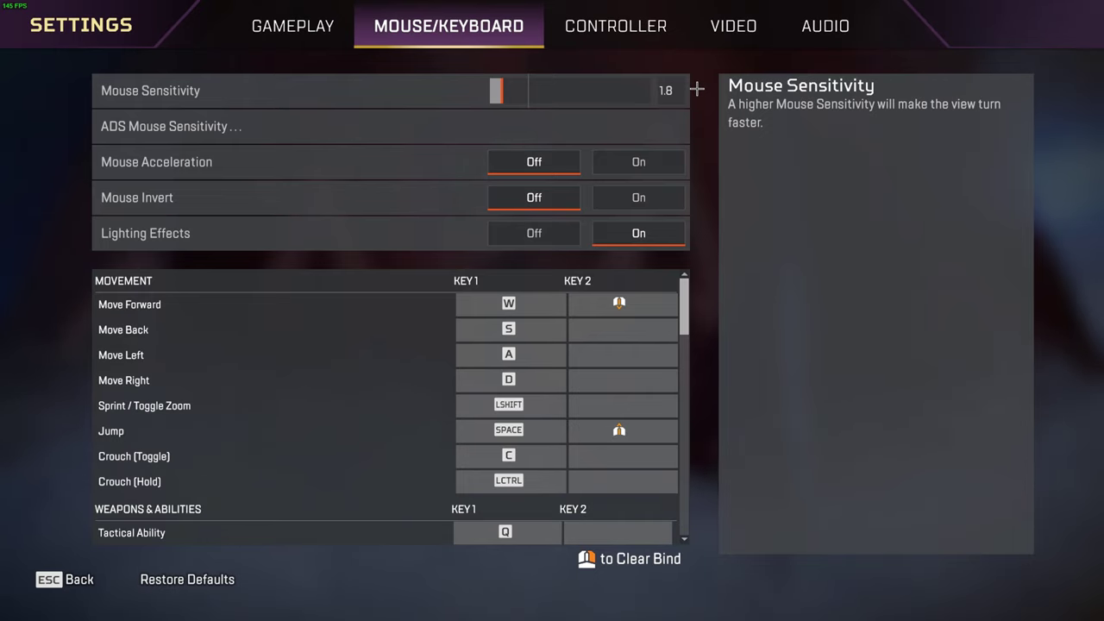
{"action": "left_click", "coordinate": [393, 127]}
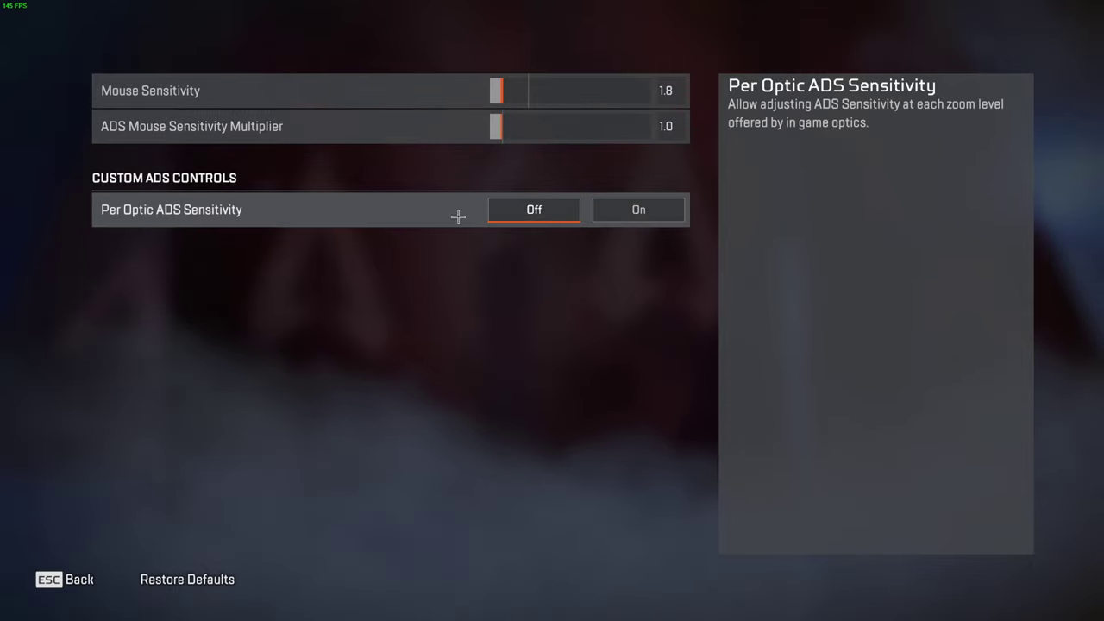
{"action": "key", "text": "Escape"}
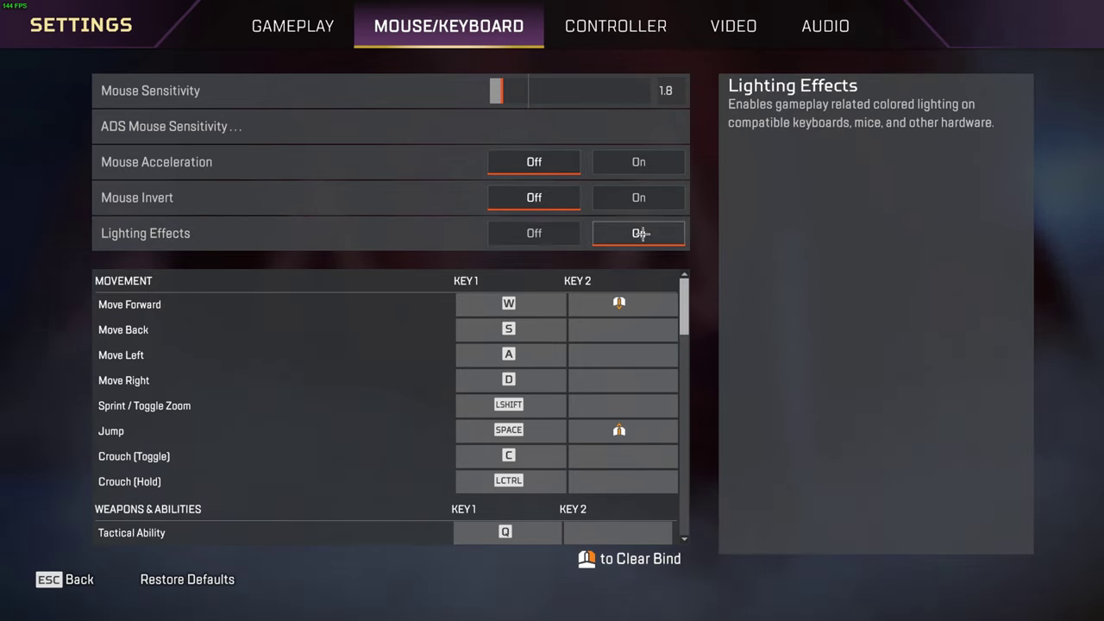
Examine the key bindings for movement, weapons, healing items and communication, and view the controller settings.
{"action": "scroll", "coordinate": [377, 363], "scroll_direction": "down", "scroll_amount": 9}
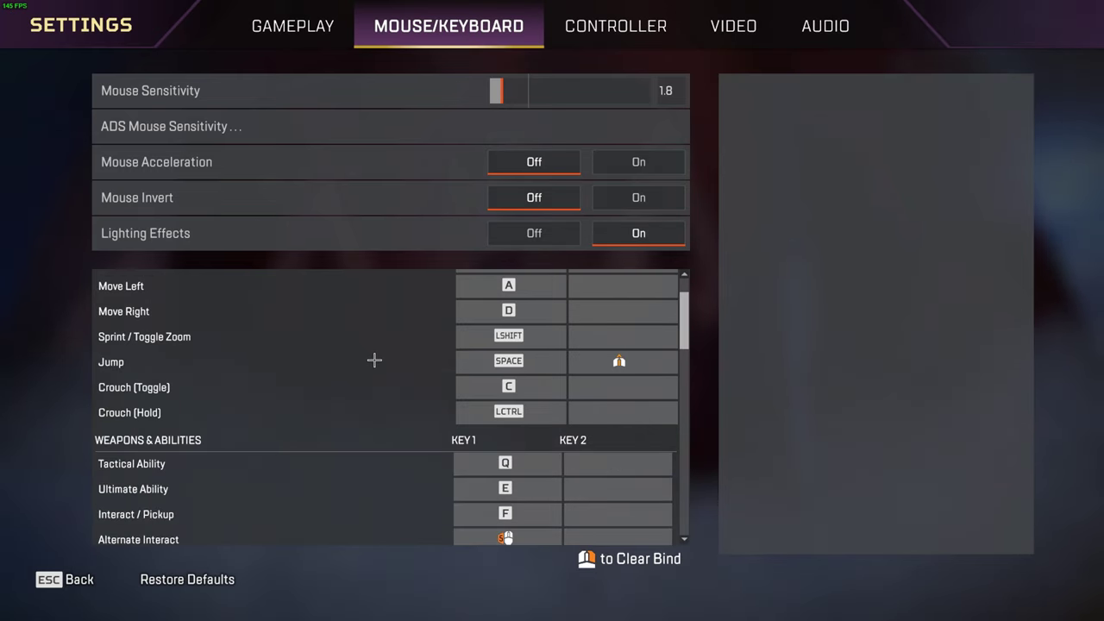
{"action": "scroll", "coordinate": [378, 365], "scroll_direction": "up", "scroll_amount": 10}
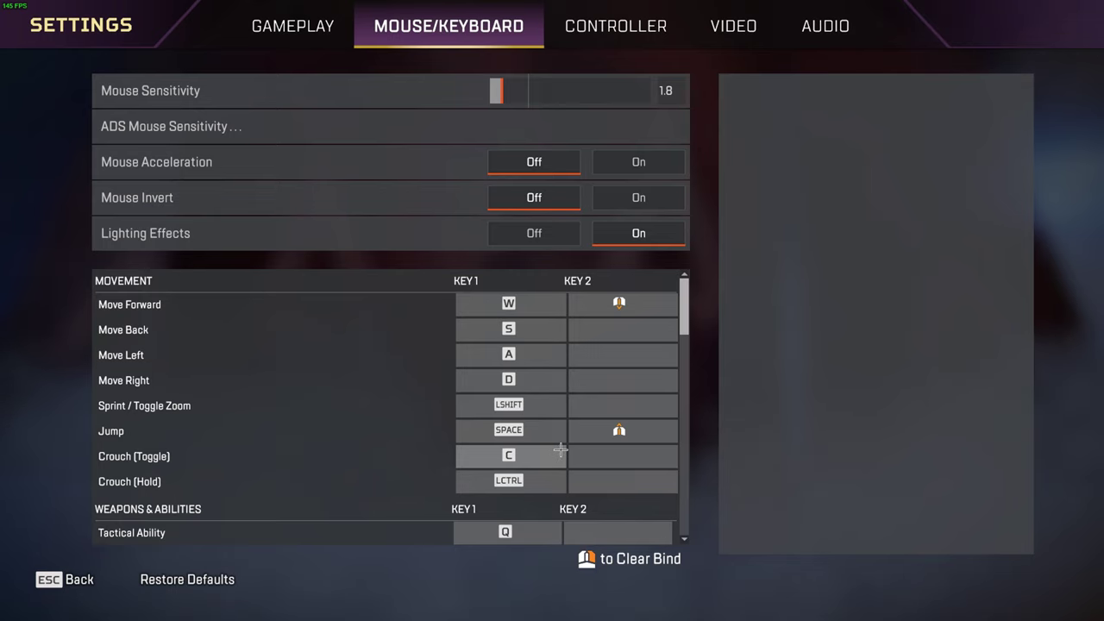
{"action": "scroll", "coordinate": [534, 333], "scroll_direction": "down", "scroll_amount": 5}
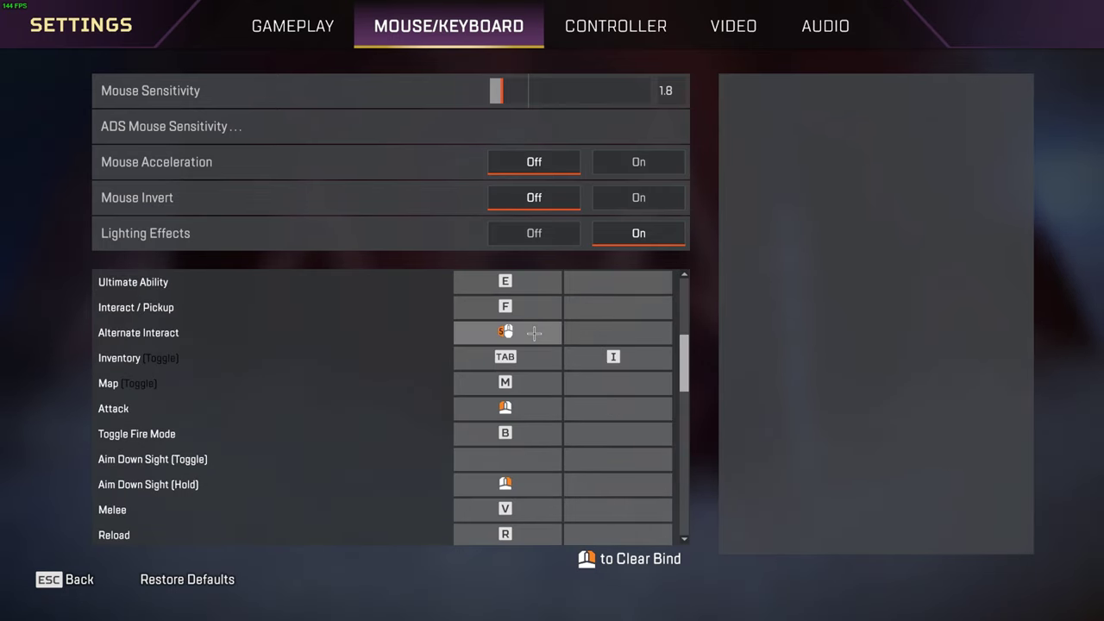
{"action": "scroll", "coordinate": [604, 389], "scroll_direction": "down", "scroll_amount": 3}
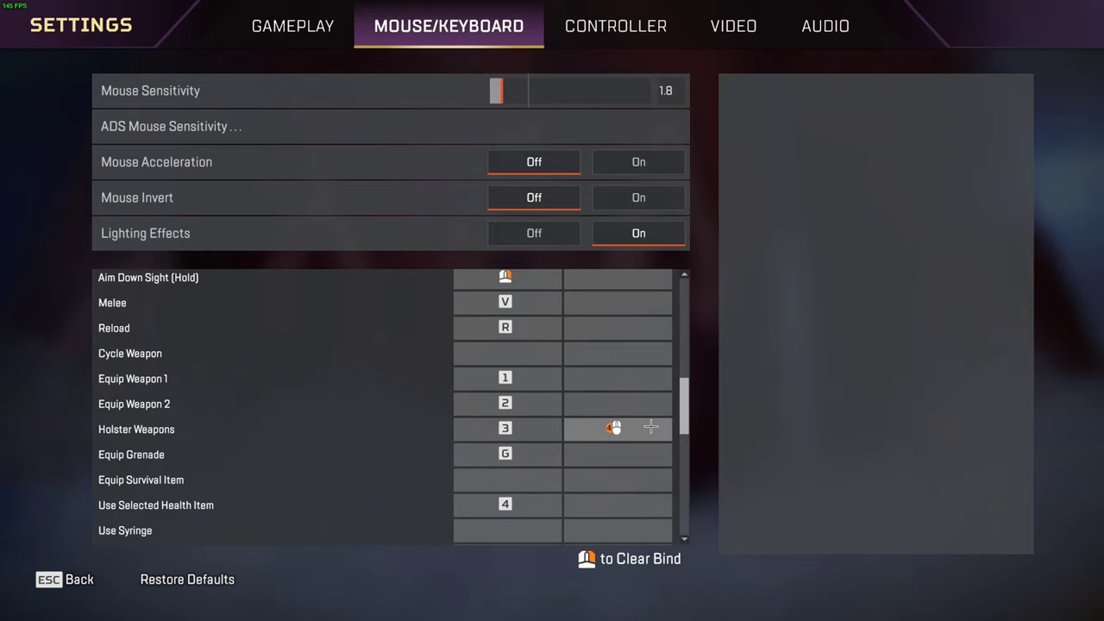
{"action": "scroll", "coordinate": [666, 423], "scroll_direction": "down", "scroll_amount": 3}
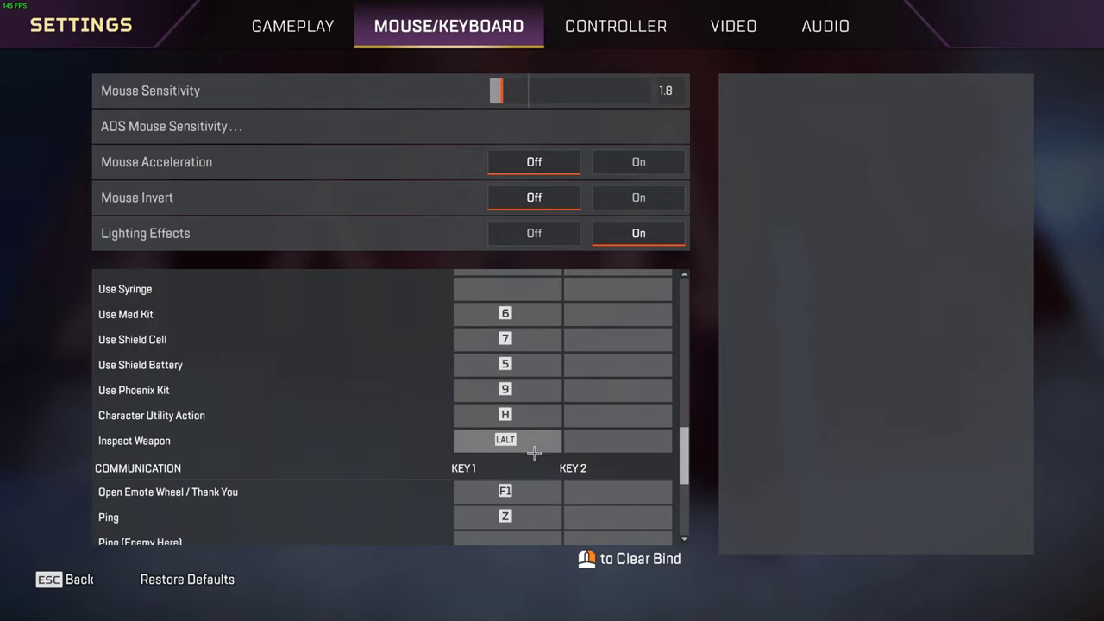
{"action": "scroll", "coordinate": [533, 439], "scroll_direction": "down", "scroll_amount": 1}
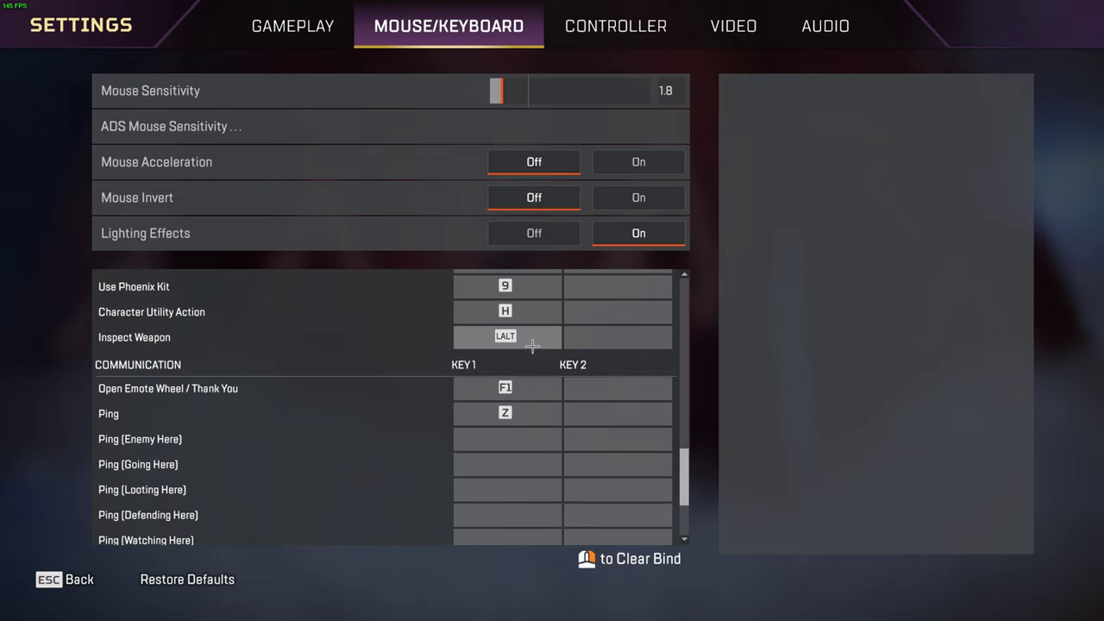
{"action": "scroll", "coordinate": [529, 340], "scroll_direction": "down", "scroll_amount": 1}
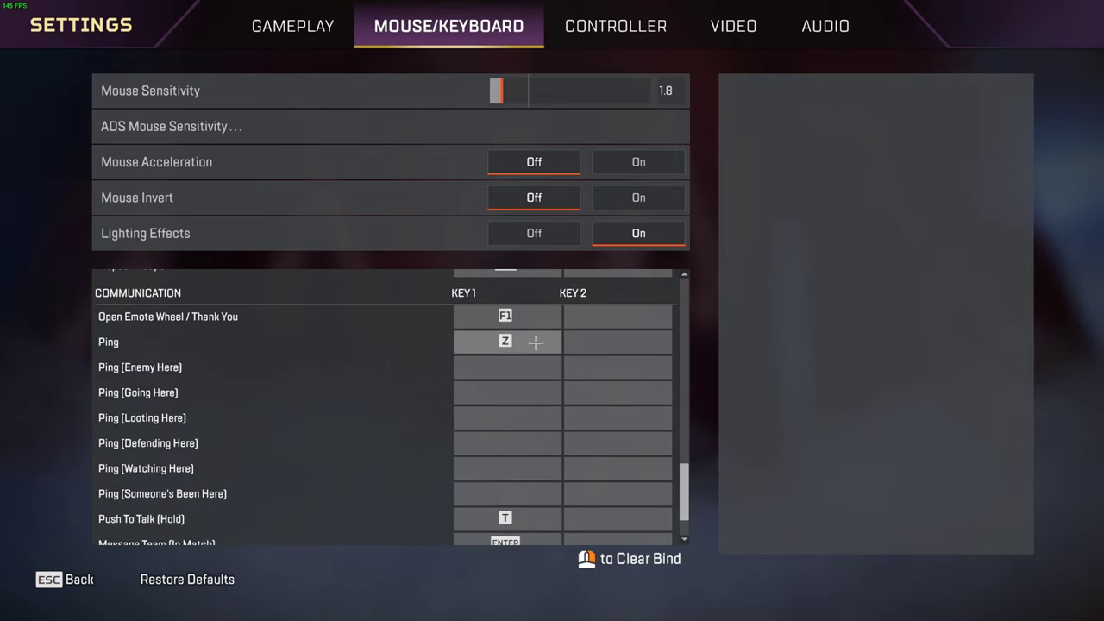
{"action": "scroll", "coordinate": [538, 454], "scroll_direction": "down", "scroll_amount": 1}
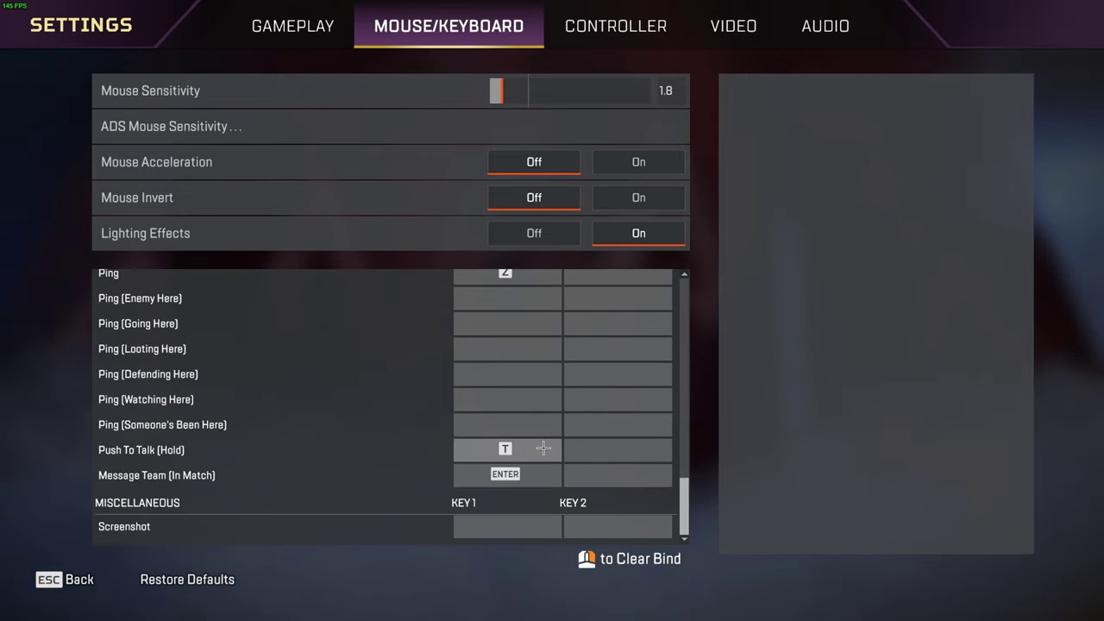
{"action": "scroll", "coordinate": [535, 460], "scroll_direction": "up", "scroll_amount": 4}
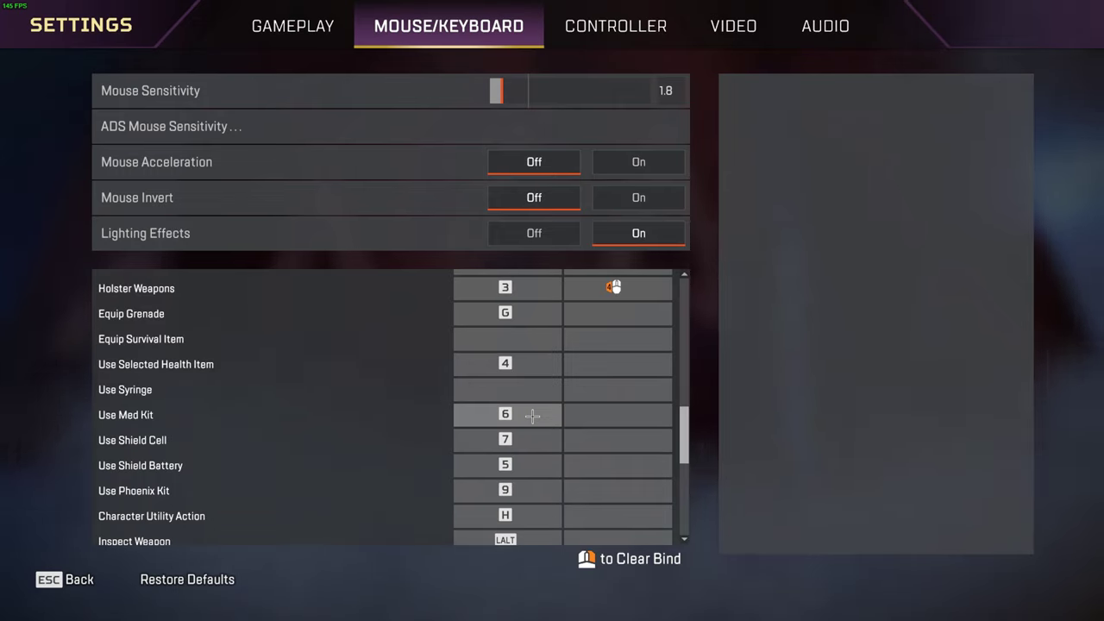
{"action": "left_click", "coordinate": [616, 26]}
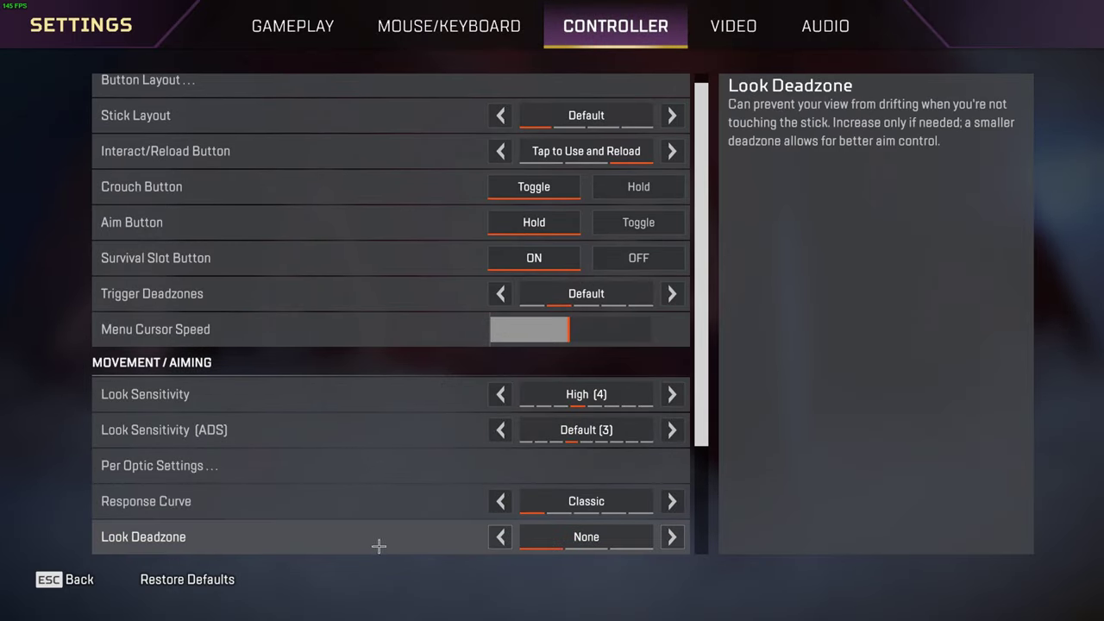
Review the video settings and set Impact Marks to Low in the advanced graphics options.
{"action": "left_click", "coordinate": [733, 26]}
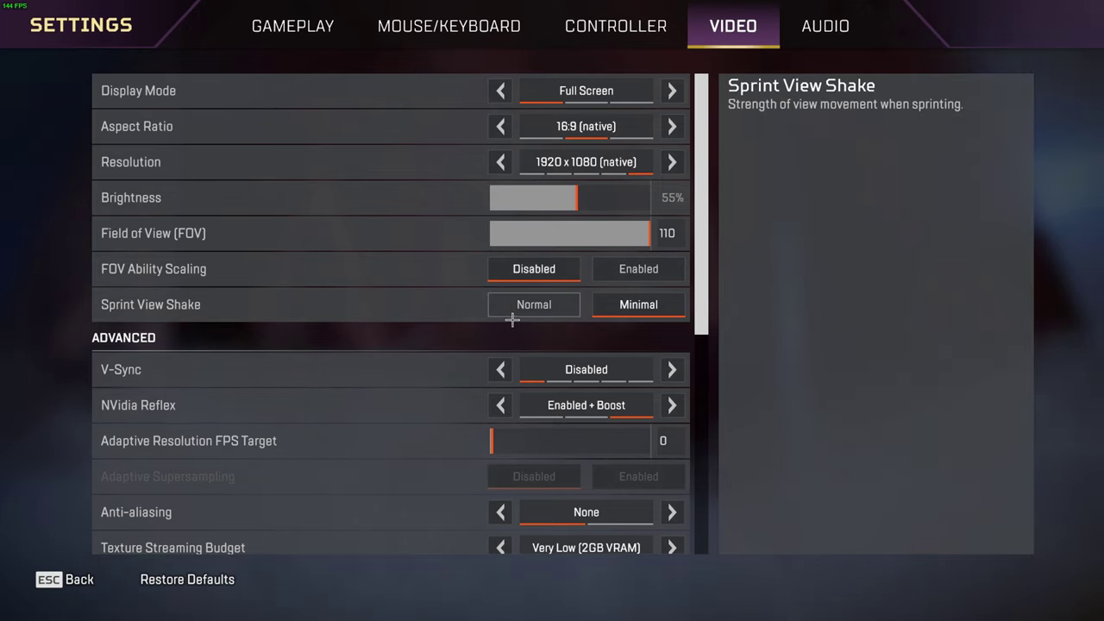
{"action": "scroll", "coordinate": [414, 382], "scroll_direction": "down", "scroll_amount": 5}
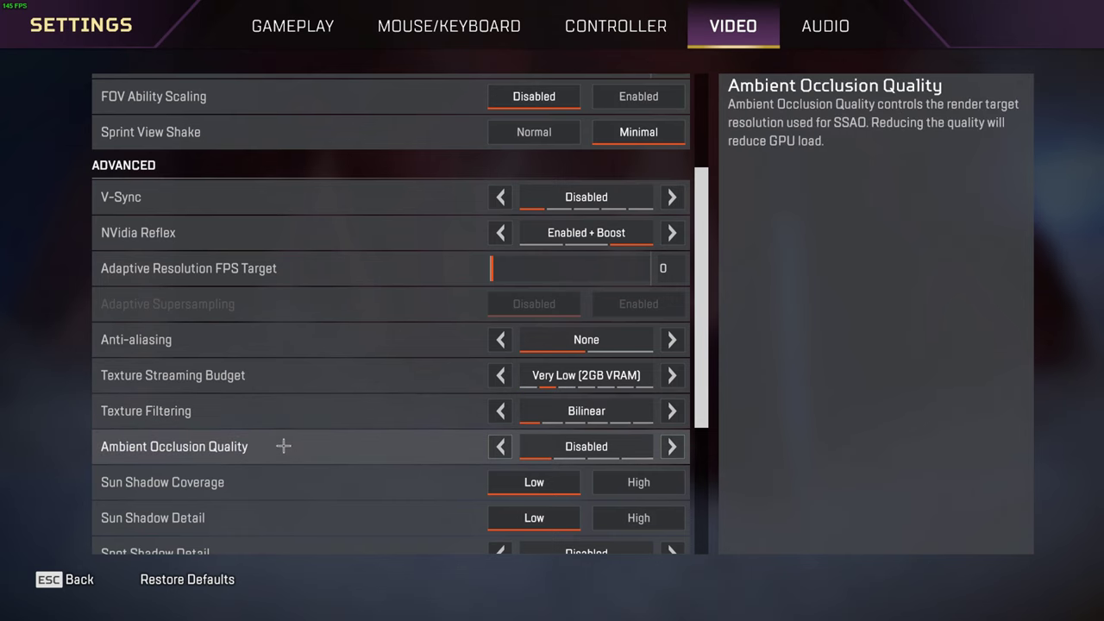
{"action": "scroll", "coordinate": [618, 450], "scroll_direction": "down", "scroll_amount": 2}
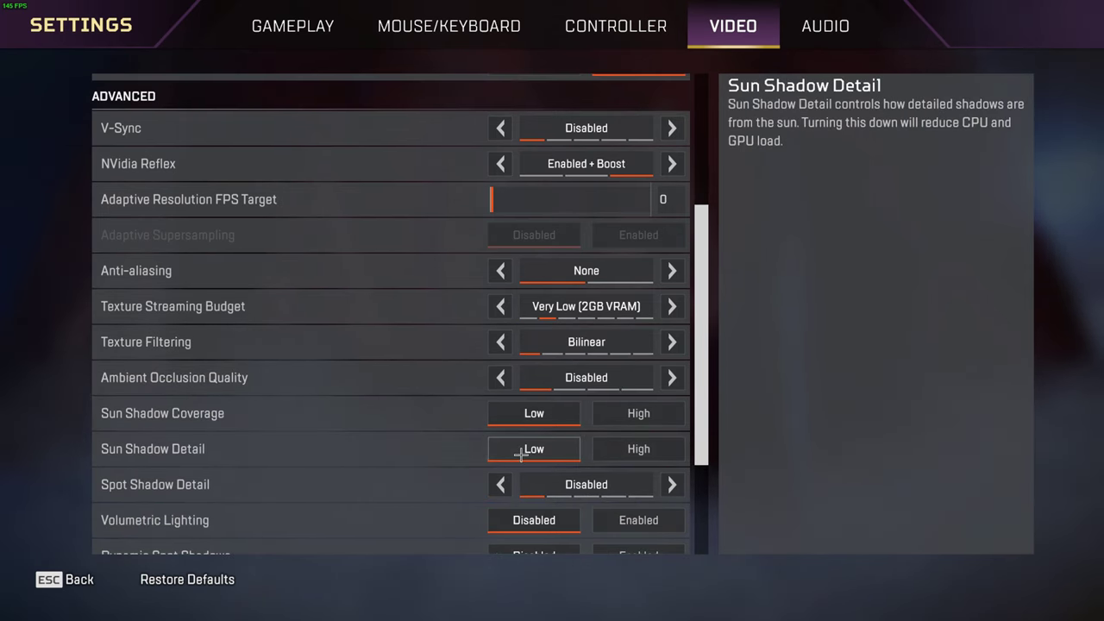
{"action": "scroll", "coordinate": [521, 452], "scroll_direction": "down", "scroll_amount": 1}
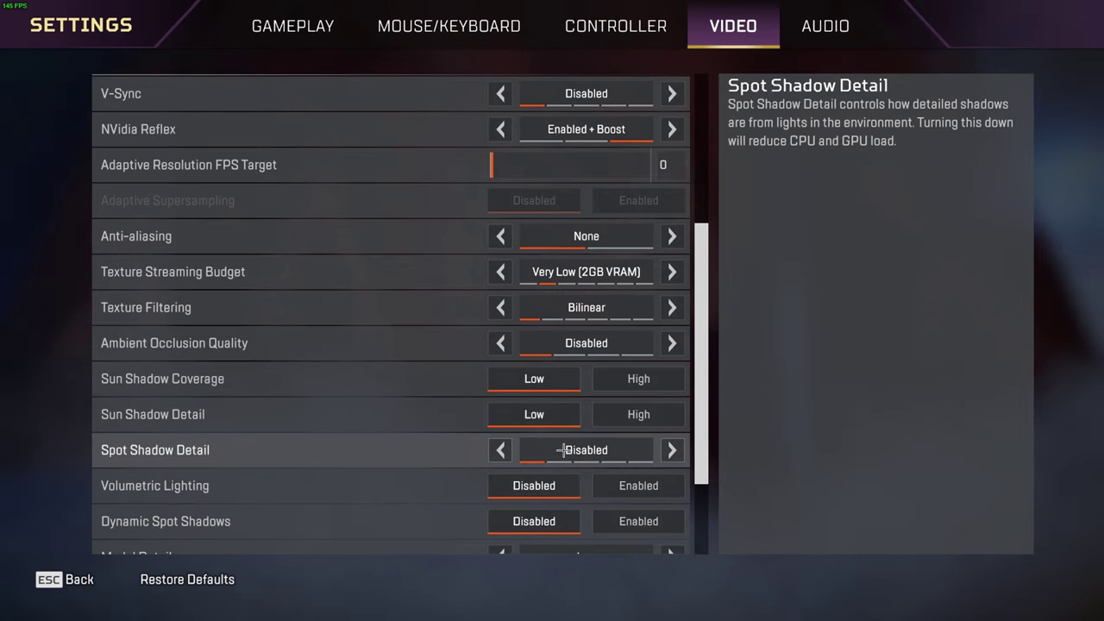
{"action": "scroll", "coordinate": [570, 450], "scroll_direction": "down", "scroll_amount": 1}
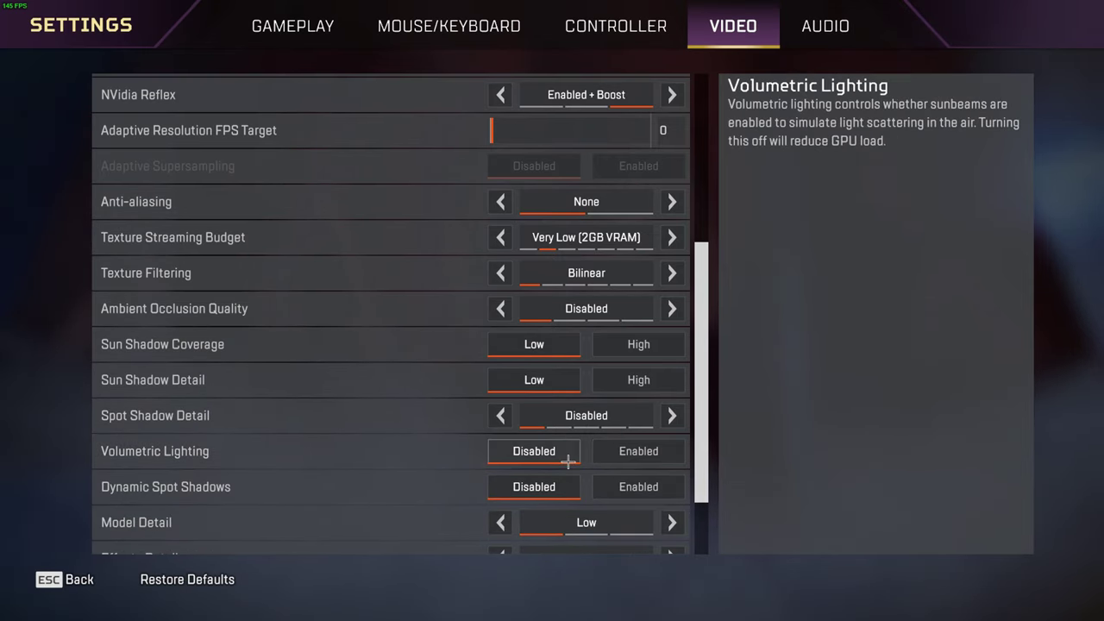
{"action": "scroll", "coordinate": [569, 457], "scroll_direction": "down", "scroll_amount": 1}
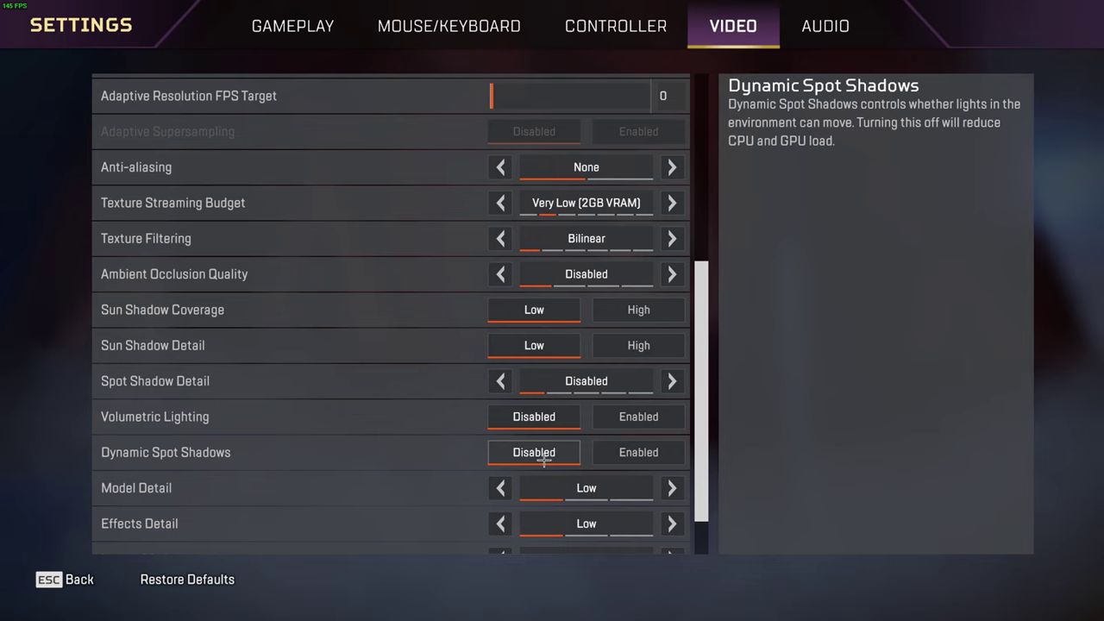
{"action": "scroll", "coordinate": [400, 460], "scroll_direction": "down", "scroll_amount": 1}
{"action": "scroll", "coordinate": [420, 461], "scroll_direction": "down", "scroll_amount": 1}
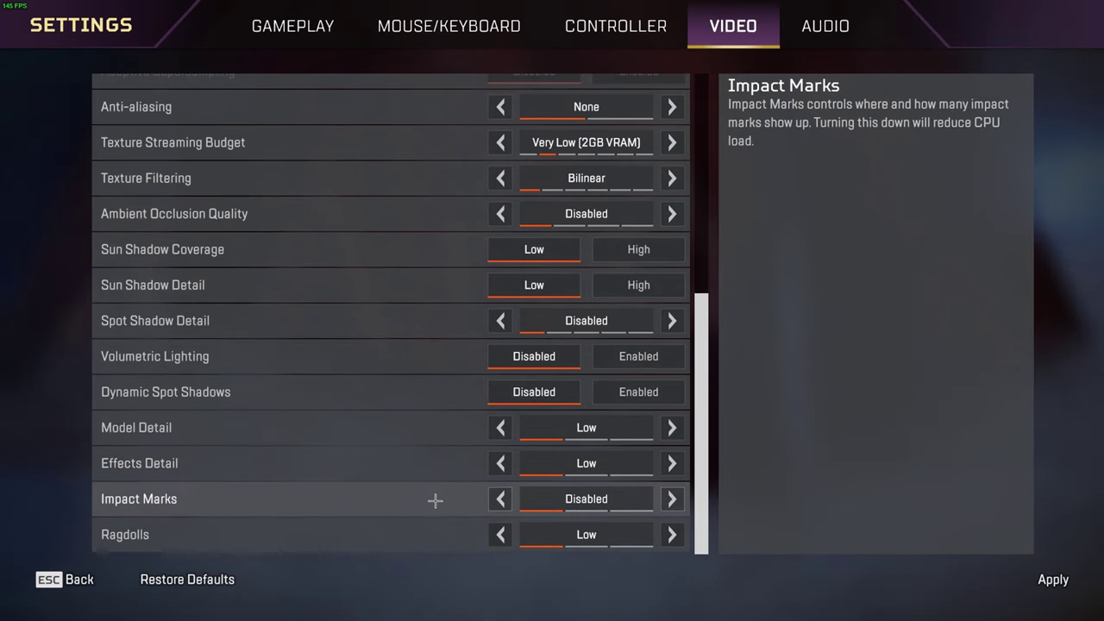
{"action": "left_click", "coordinate": [669, 499]}
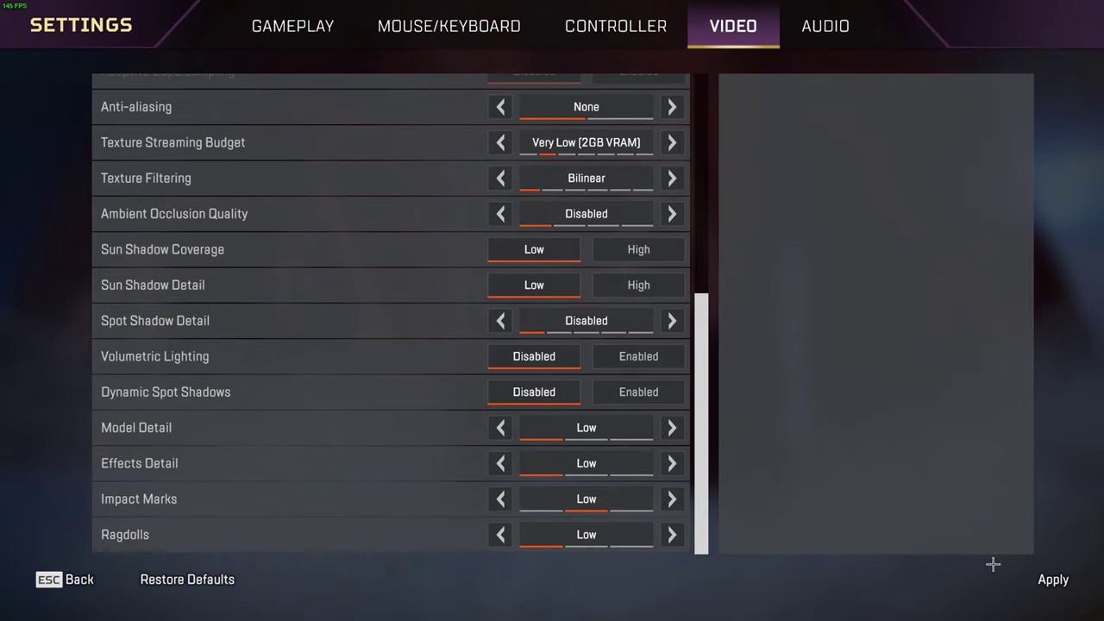
View the audio settings and switch from the game to the Windows desktop.
{"action": "left_click", "coordinate": [825, 26]}
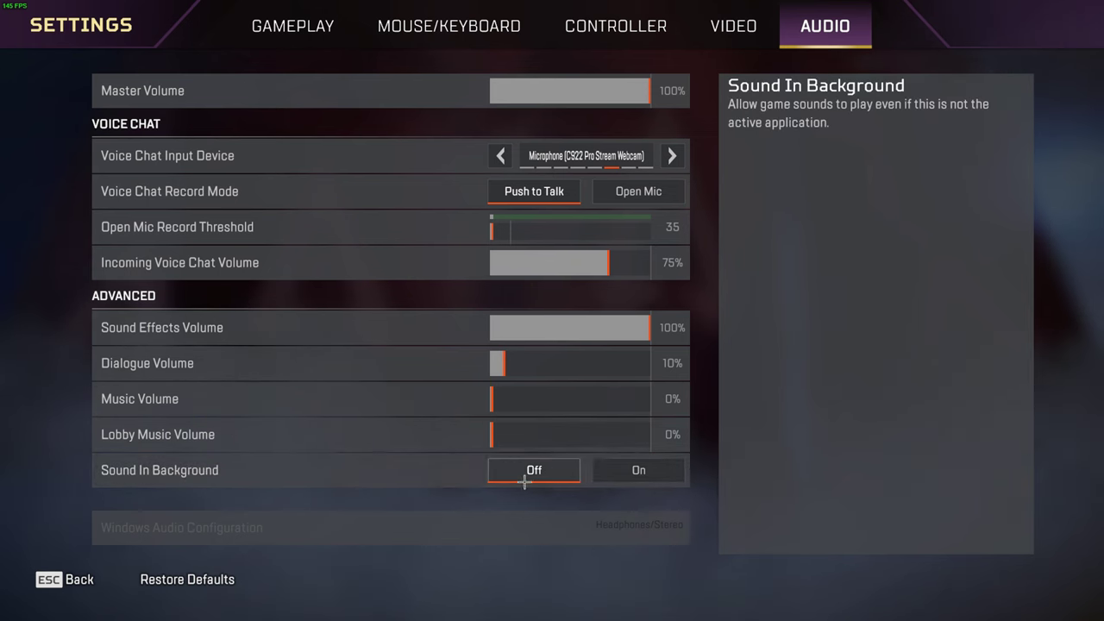
{"action": "key", "text": "super+d"}
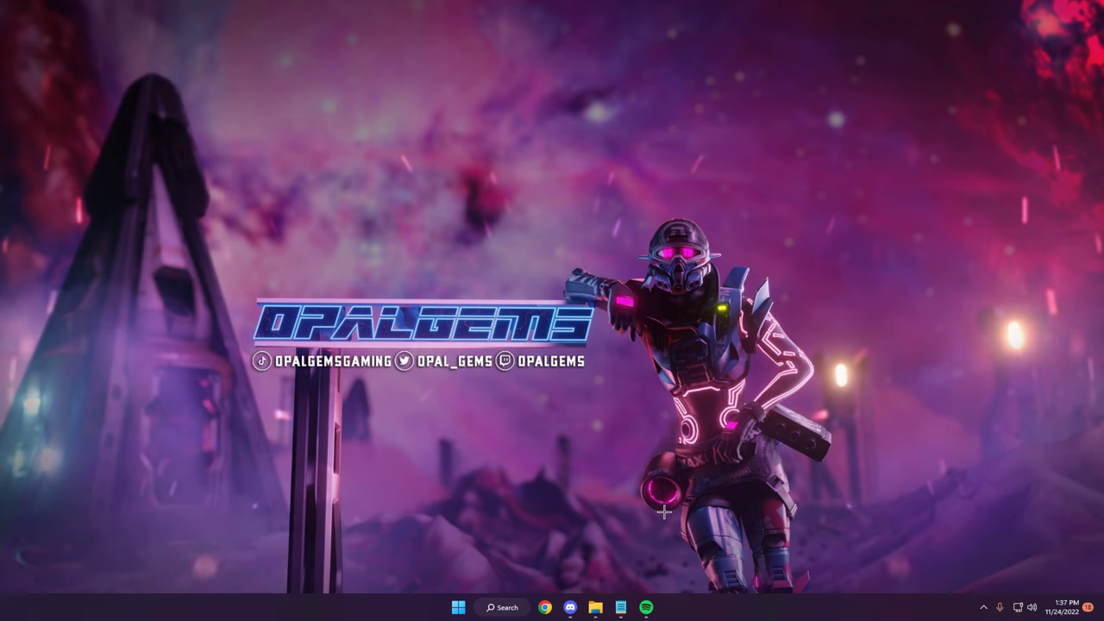
Open the Steam library and display the properties of Apex Legends.
{"action": "left_click", "coordinate": [984, 608]}
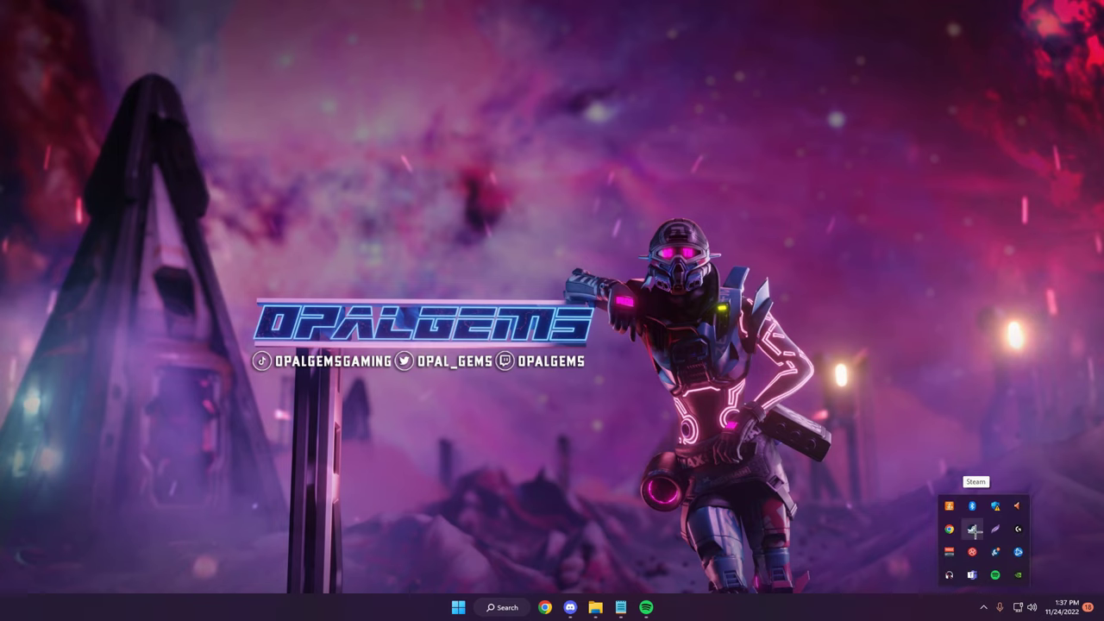
{"action": "right_click", "coordinate": [974, 530]}
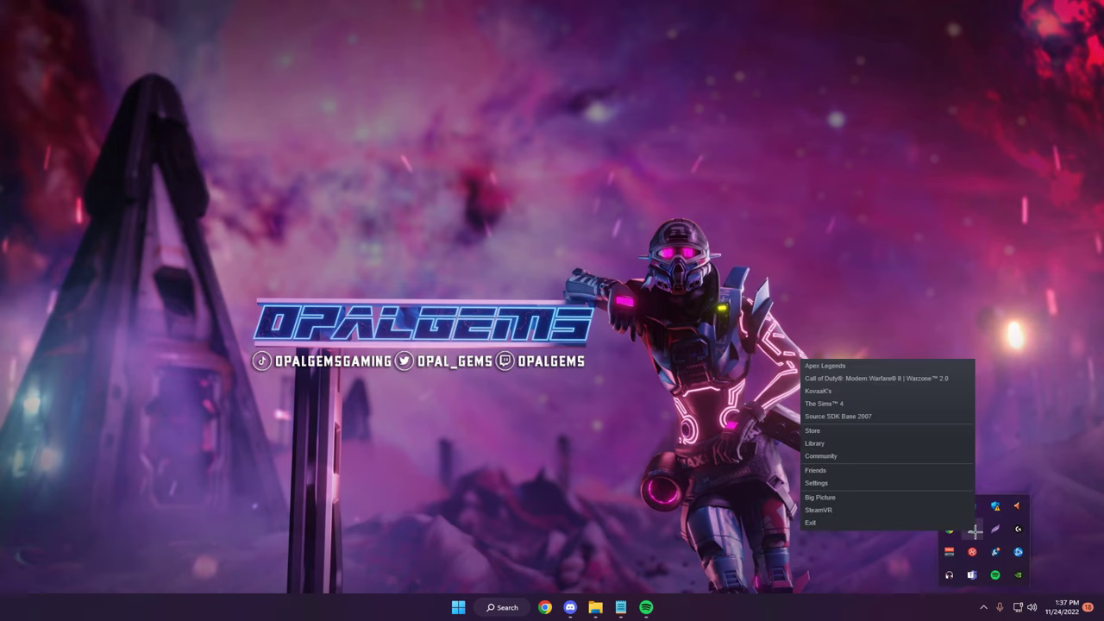
{"action": "left_click", "coordinate": [815, 442]}
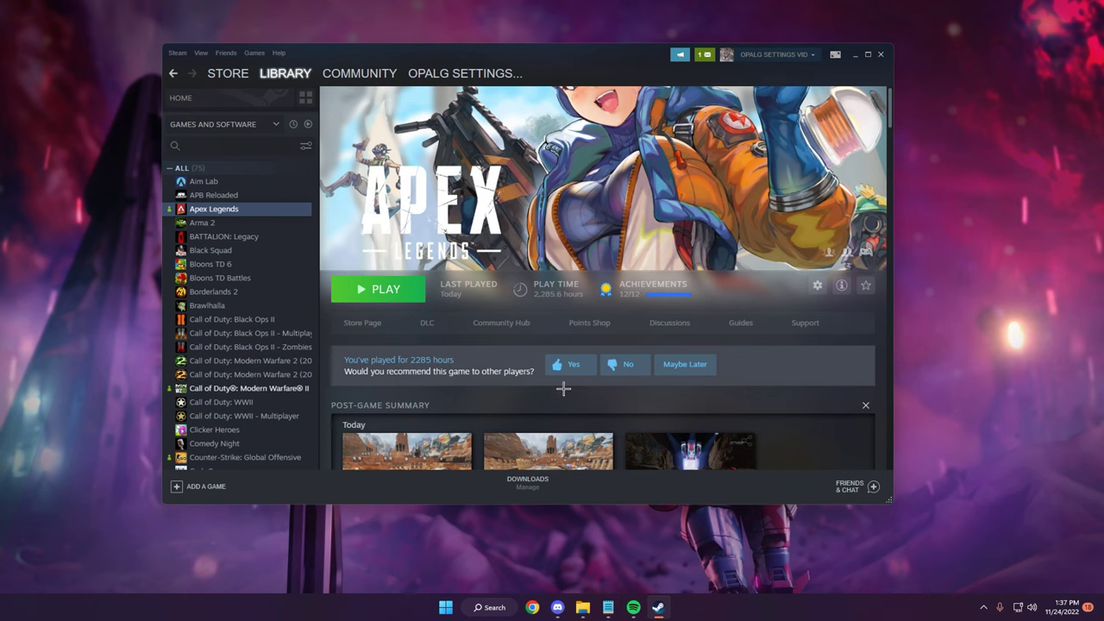
{"action": "right_click", "coordinate": [217, 212]}
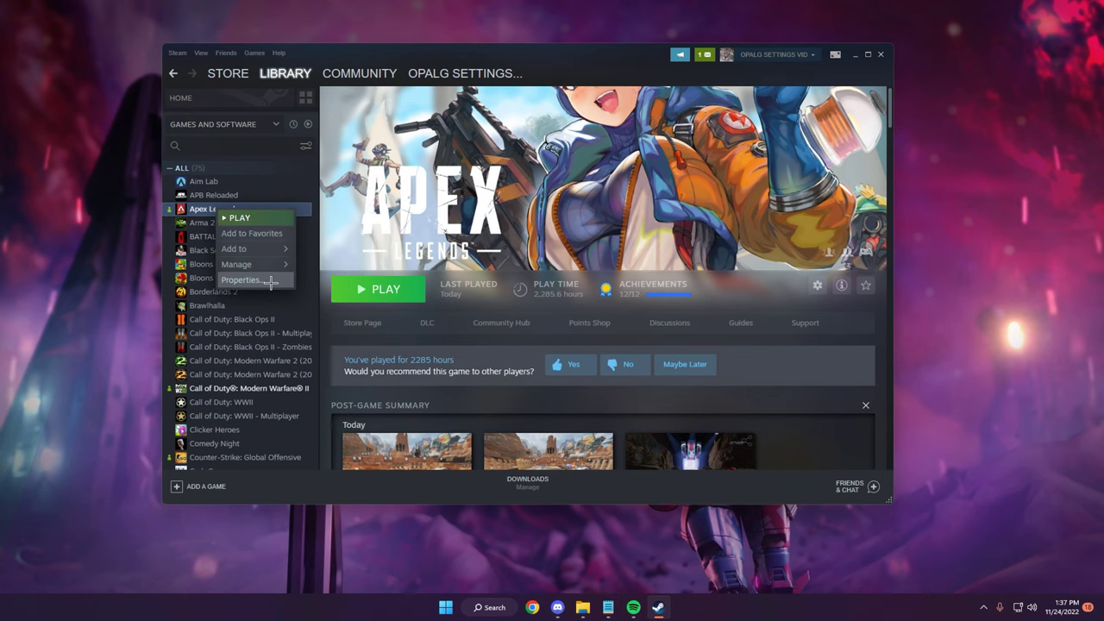
{"action": "left_click", "coordinate": [241, 280]}
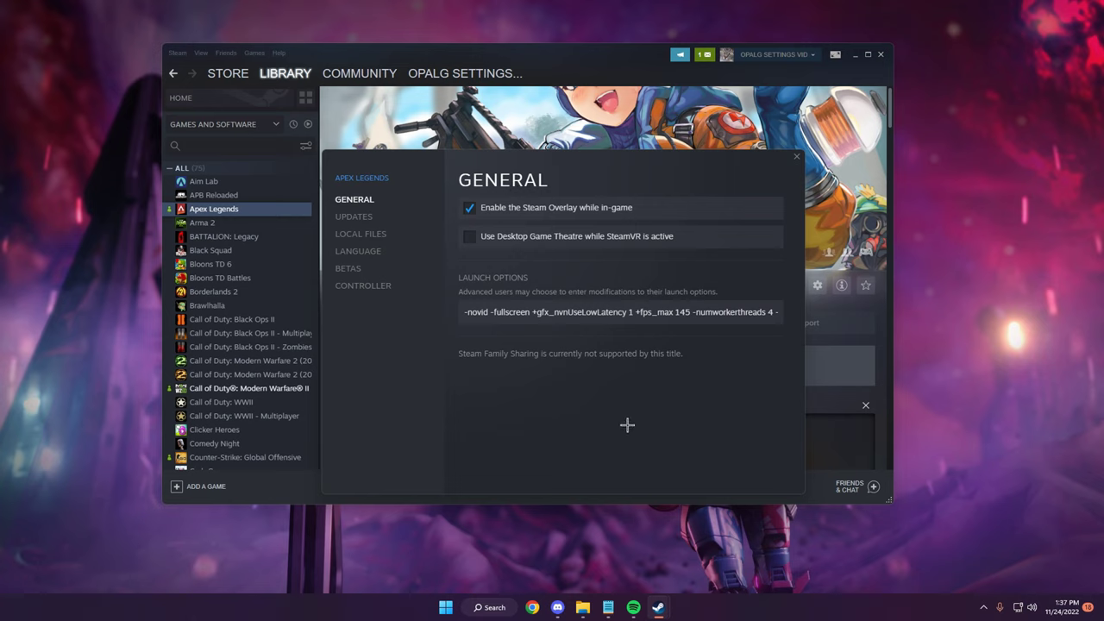
Examine the Apex Legends launch options, including -novid -fullscreen, +gfx_nvnUseLowLatency 1, +fps_max 145 and the remaining parameters through +building_cubemaps "1".
{"action": "left_click", "coordinate": [470, 312]}
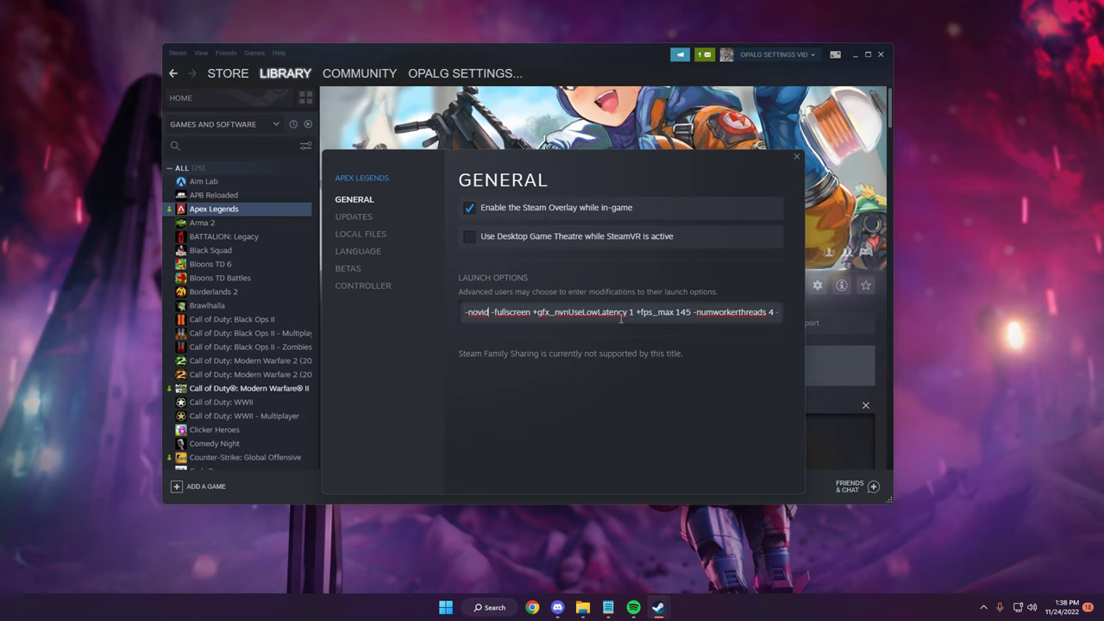
{"action": "key", "text": "Right"}
{"action": "key", "text": "Right"}
{"action": "key", "text": "Right"}
{"action": "key", "text": "Right"}
{"action": "key", "text": "Right"}
{"action": "key", "text": "shift+Home"}
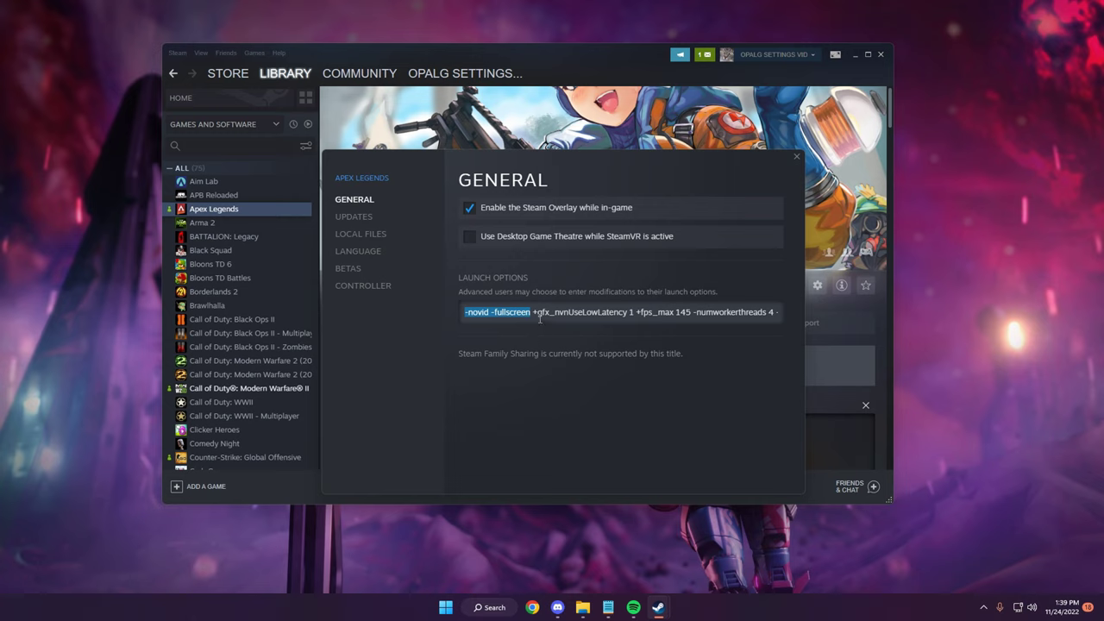
{"action": "left_click_drag", "start_coordinate": [534, 311], "coordinate": [637, 329]}
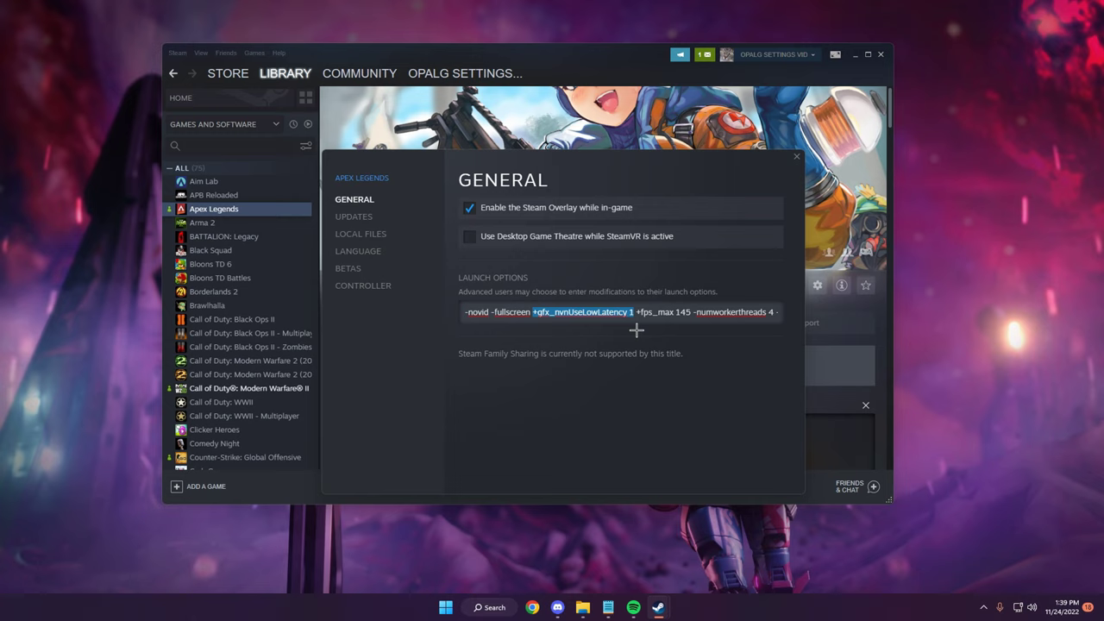
{"action": "left_click_drag", "start_coordinate": [637, 329], "coordinate": [692, 332]}
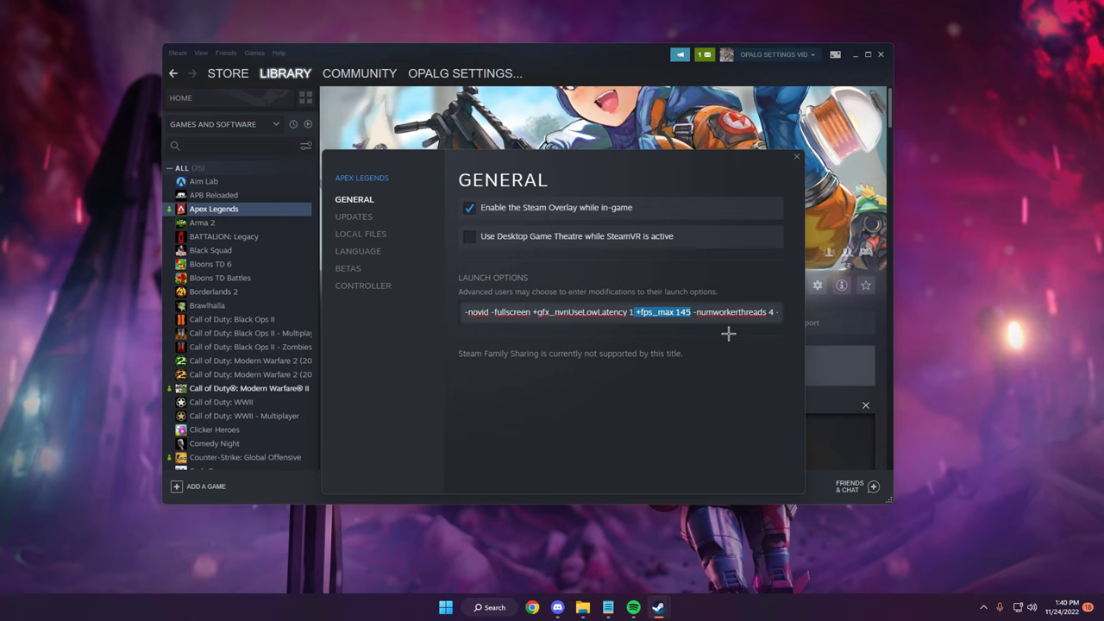
{"action": "left_click_drag", "start_coordinate": [729, 333], "coordinate": [687, 314]}
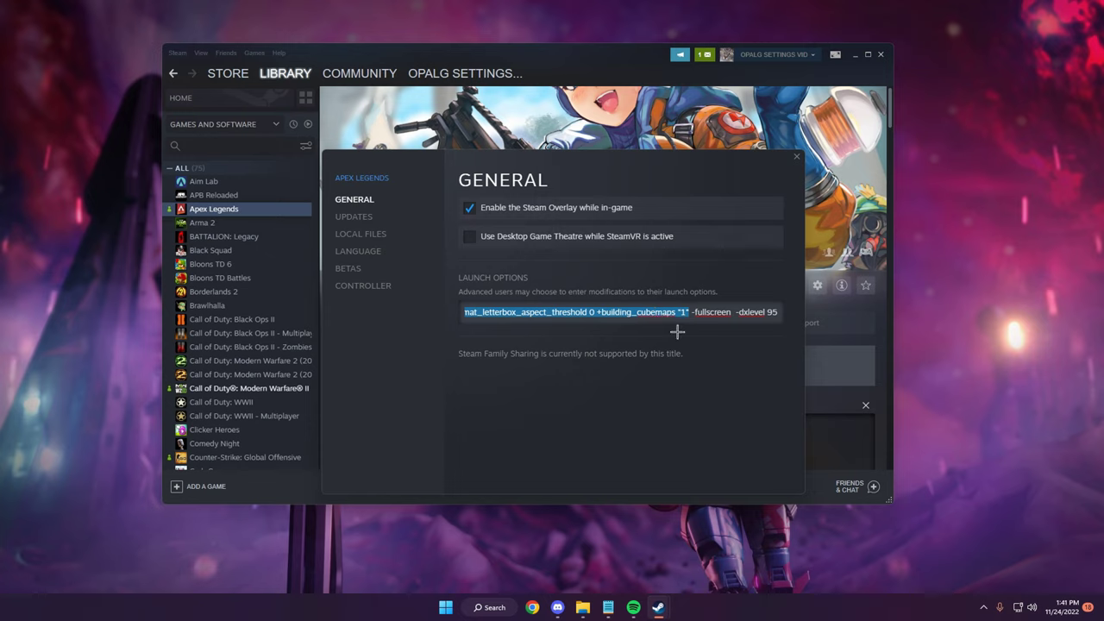
Browse to the local game files of Apex Legends and open the cfg folder.
{"action": "left_click", "coordinate": [373, 238]}
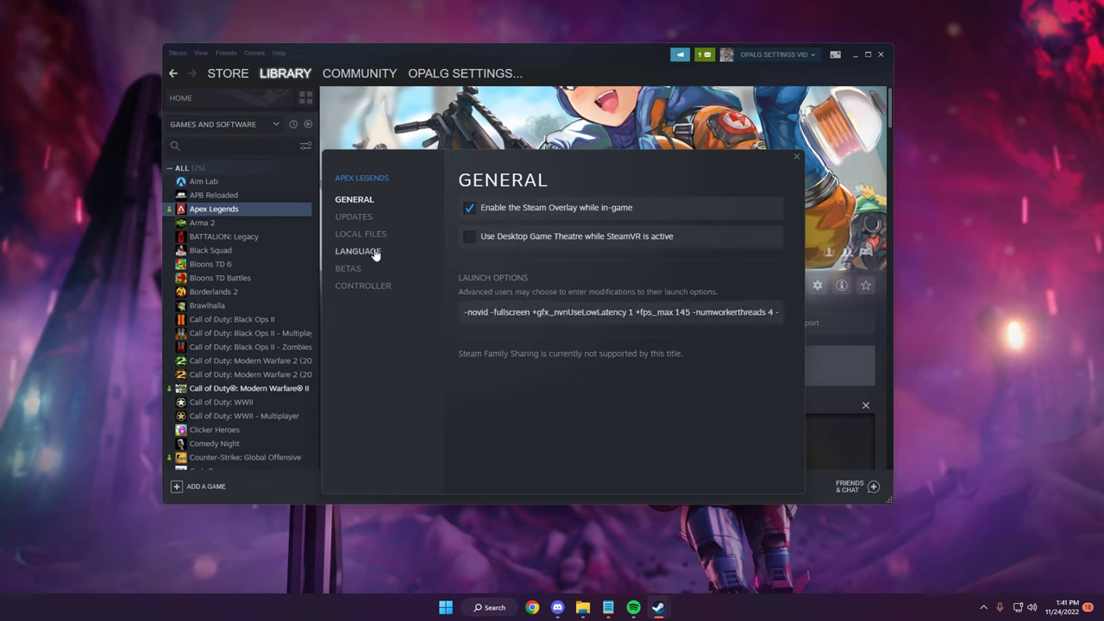
{"action": "left_click", "coordinate": [375, 241]}
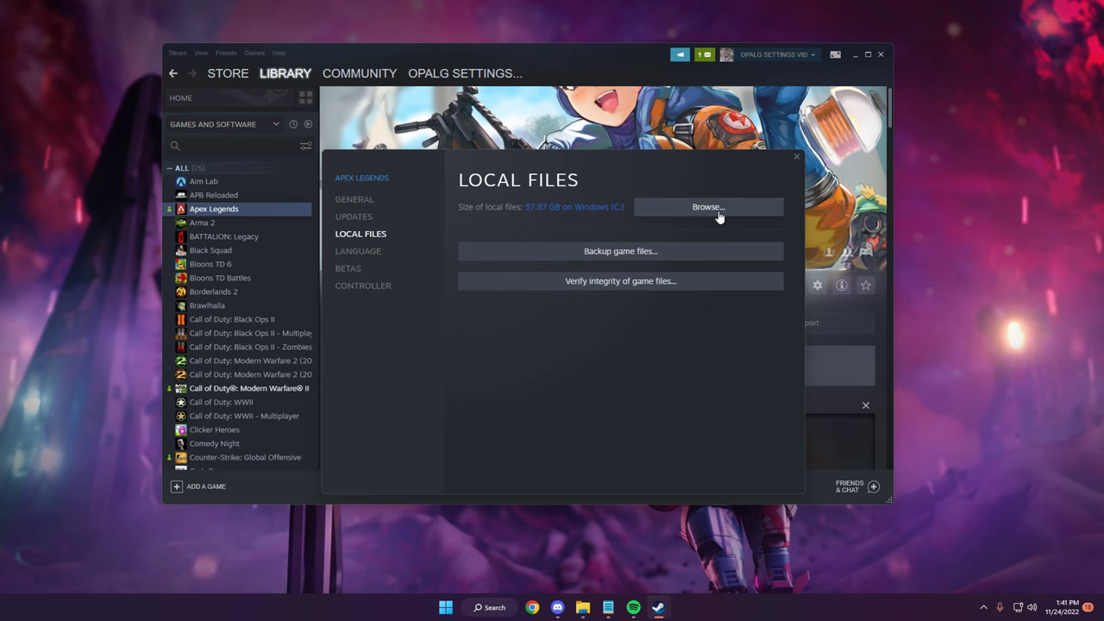
{"action": "left_click", "coordinate": [721, 214]}
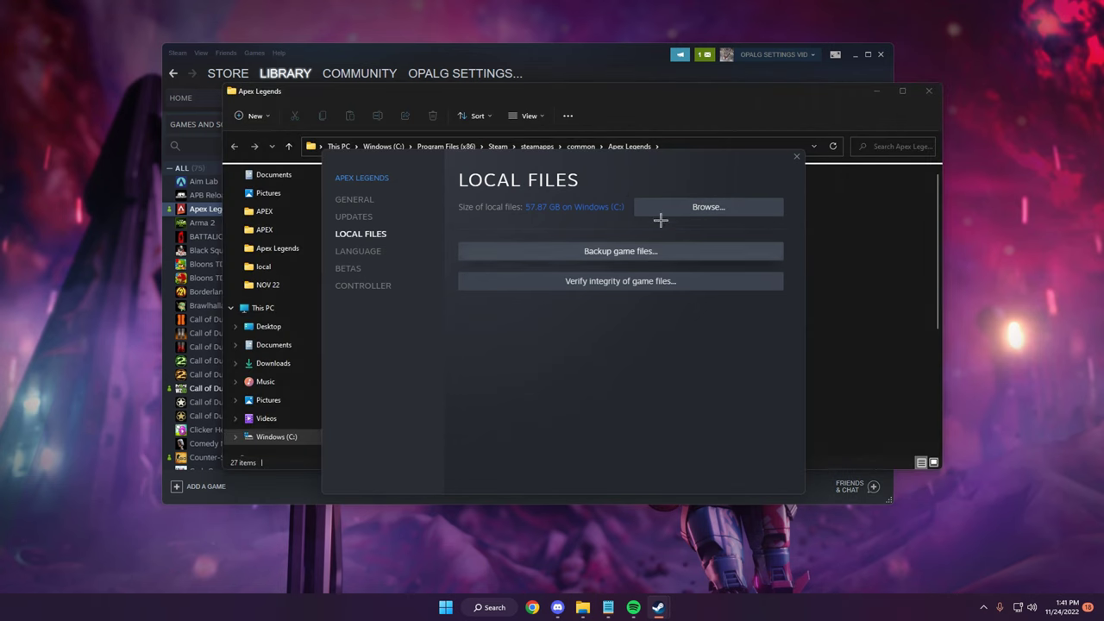
{"action": "left_click_drag", "start_coordinate": [629, 99], "coordinate": [611, 118]}
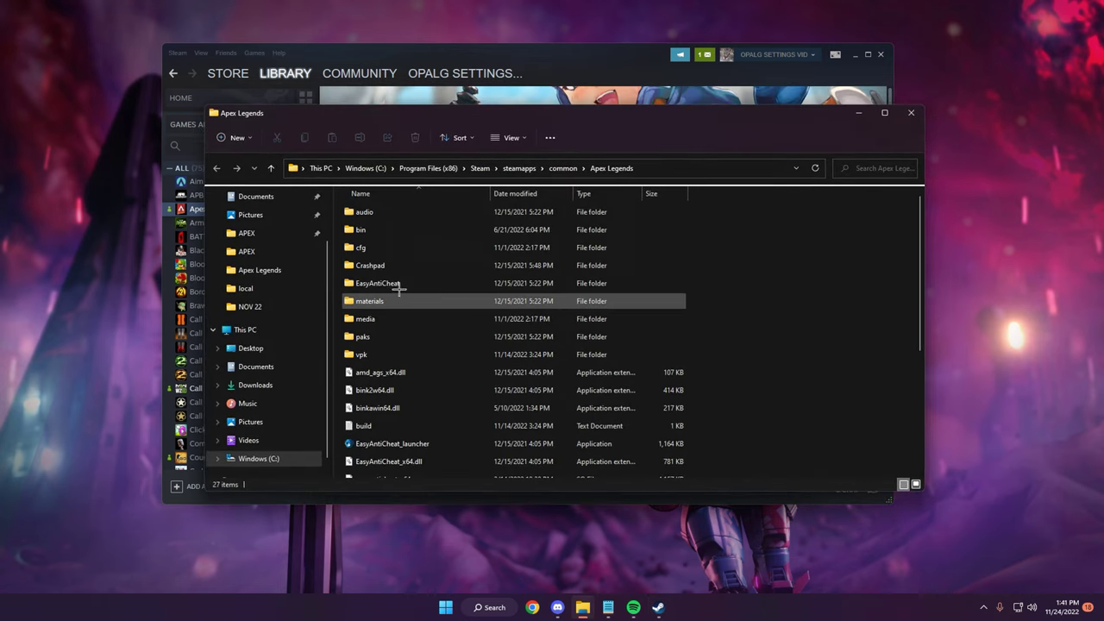
{"action": "double_click", "coordinate": [387, 248]}
Delete the existing autoexec file and create a new text document named autoexec.cfg in the cfg folder.
{"action": "left_click", "coordinate": [397, 230]}
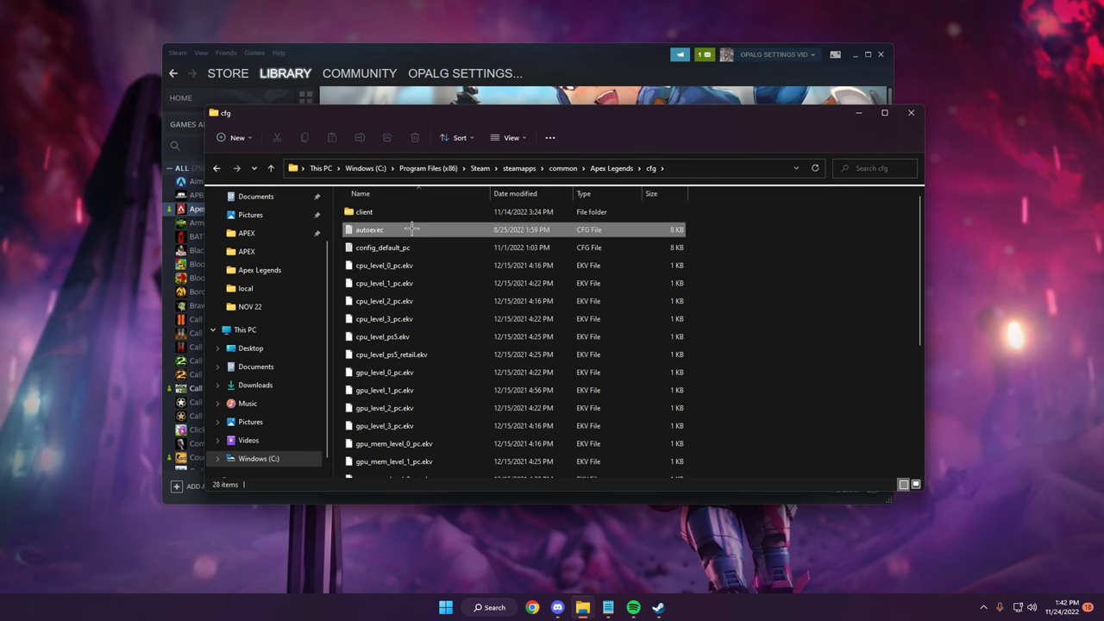
{"action": "key", "text": "Delete"}
{"action": "right_click", "coordinate": [756, 343]}
{"action": "mouse_move", "coordinate": [792, 430]}
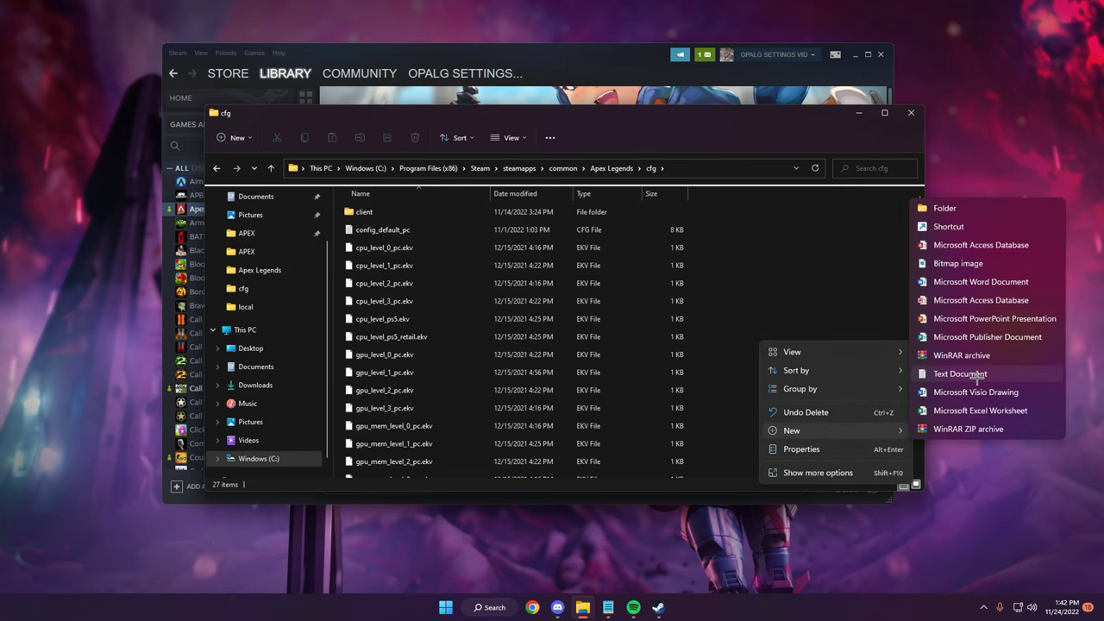
{"action": "left_click", "coordinate": [966, 374]}
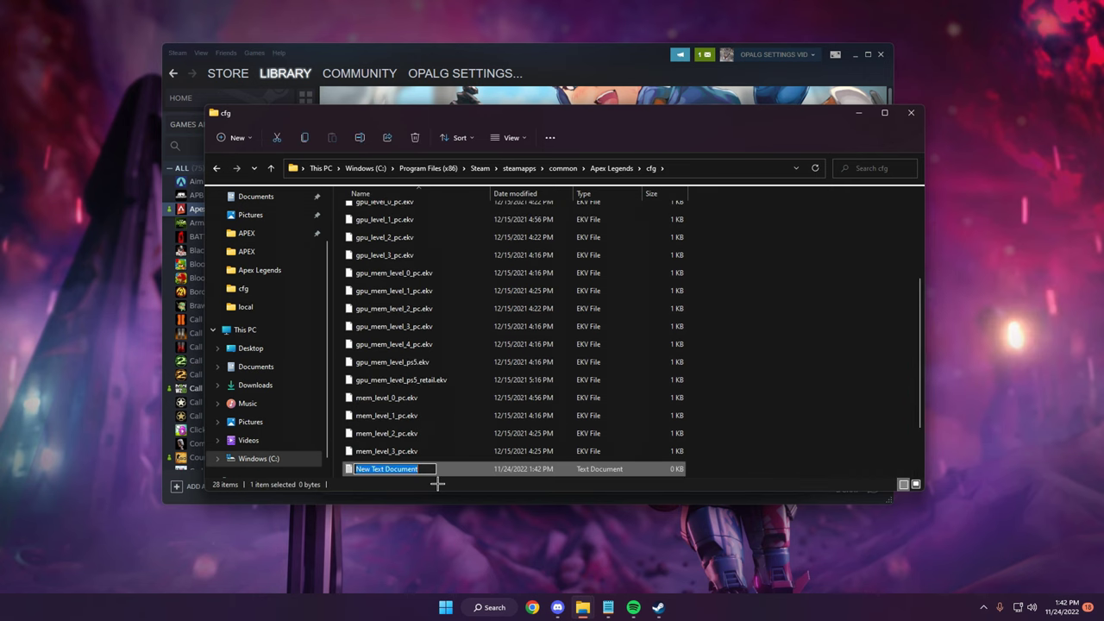
{"action": "type", "text": "auto"}
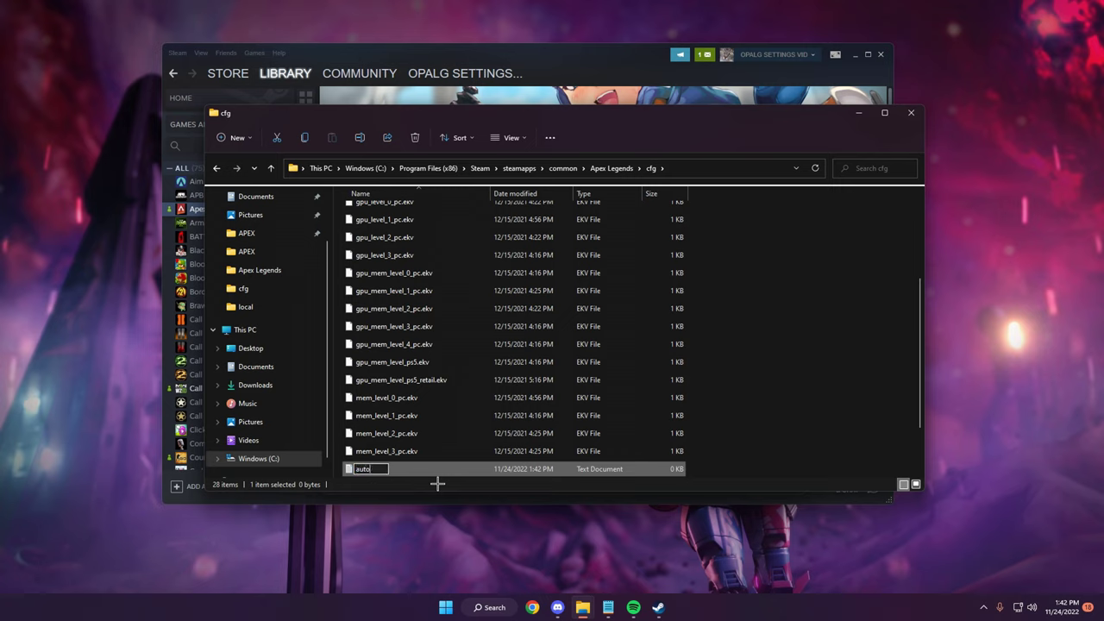
{"action": "type", "text": "exec.cfg"}
{"action": "key", "text": "Return"}
Paste the copied config commands into autoexec.cfg, look through them, then save and close the file.
{"action": "double_click", "coordinate": [425, 210]}
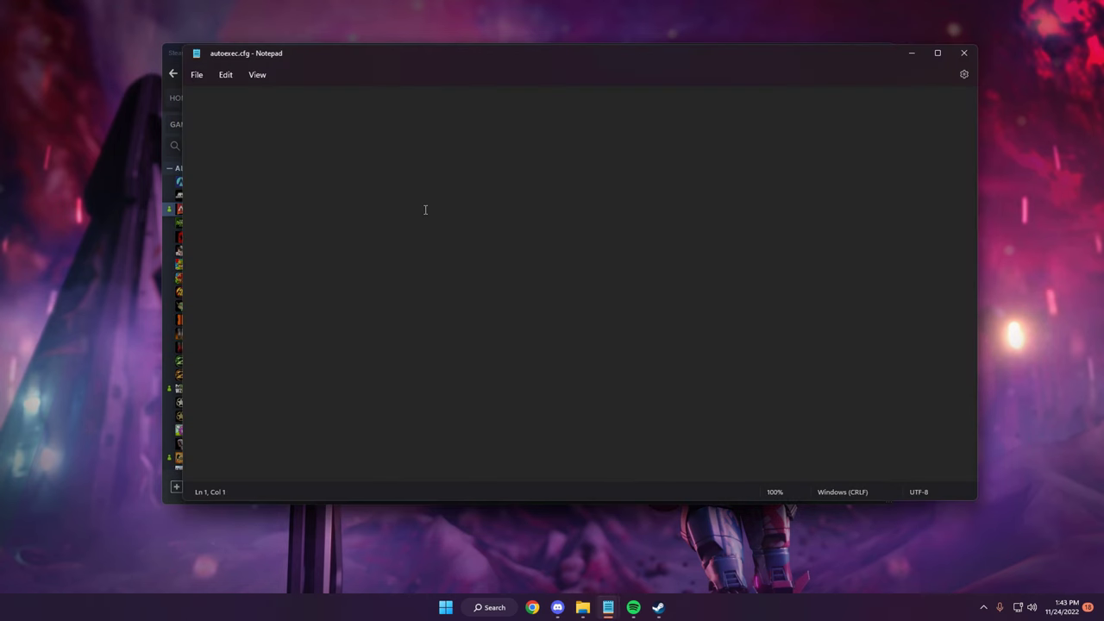
{"action": "key", "text": "ctrl+v"}
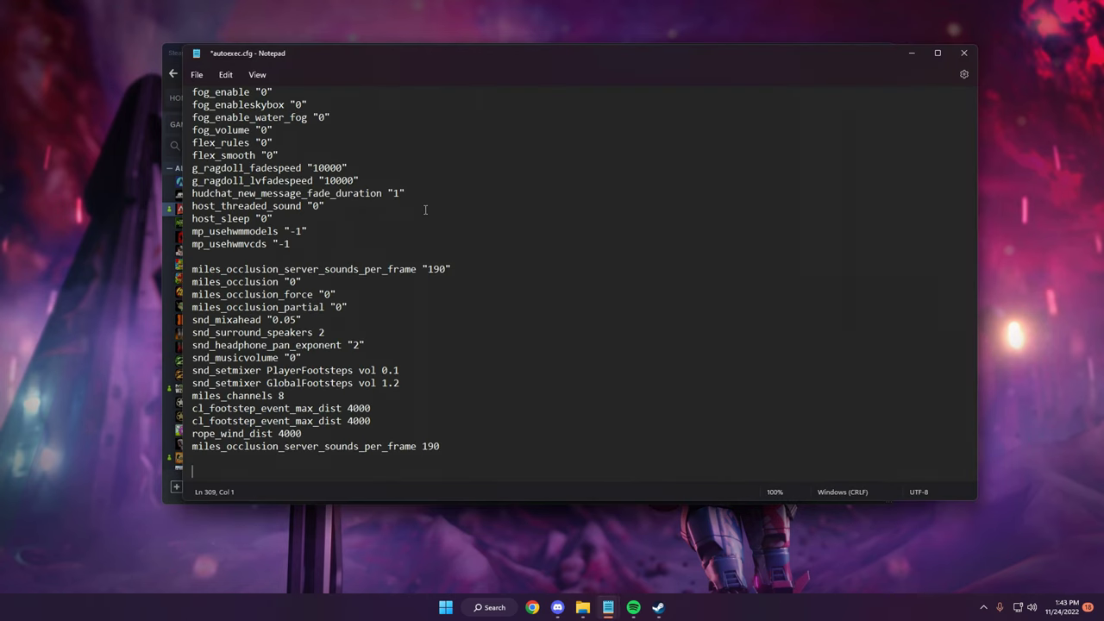
{"action": "scroll", "coordinate": [423, 226], "scroll_direction": "up", "scroll_amount": 20}
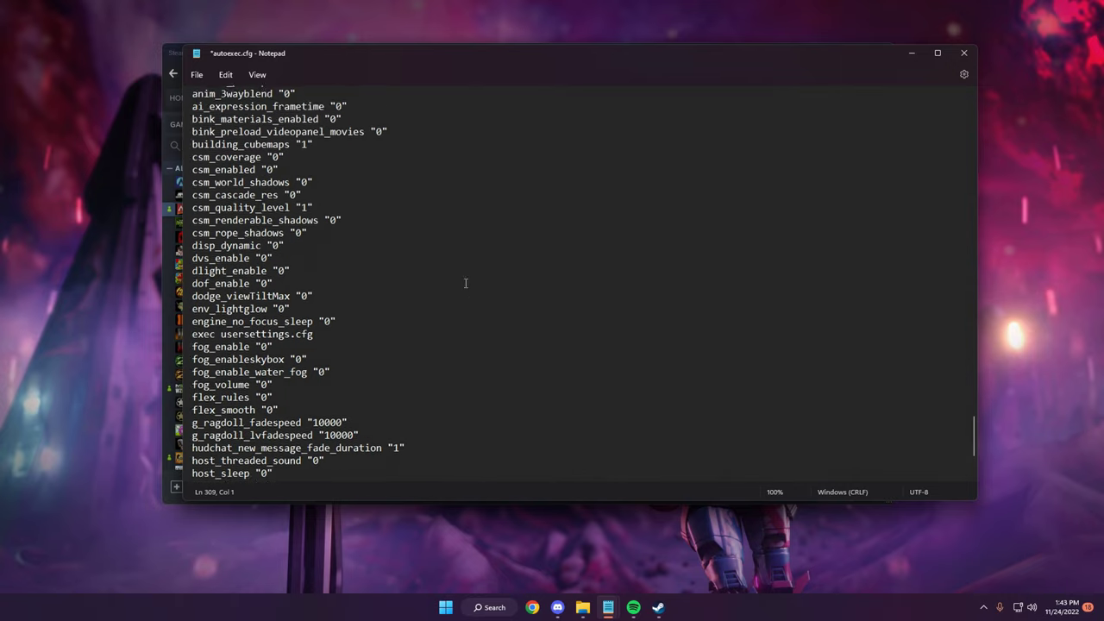
{"action": "scroll", "coordinate": [476, 301], "scroll_direction": "up", "scroll_amount": 20}
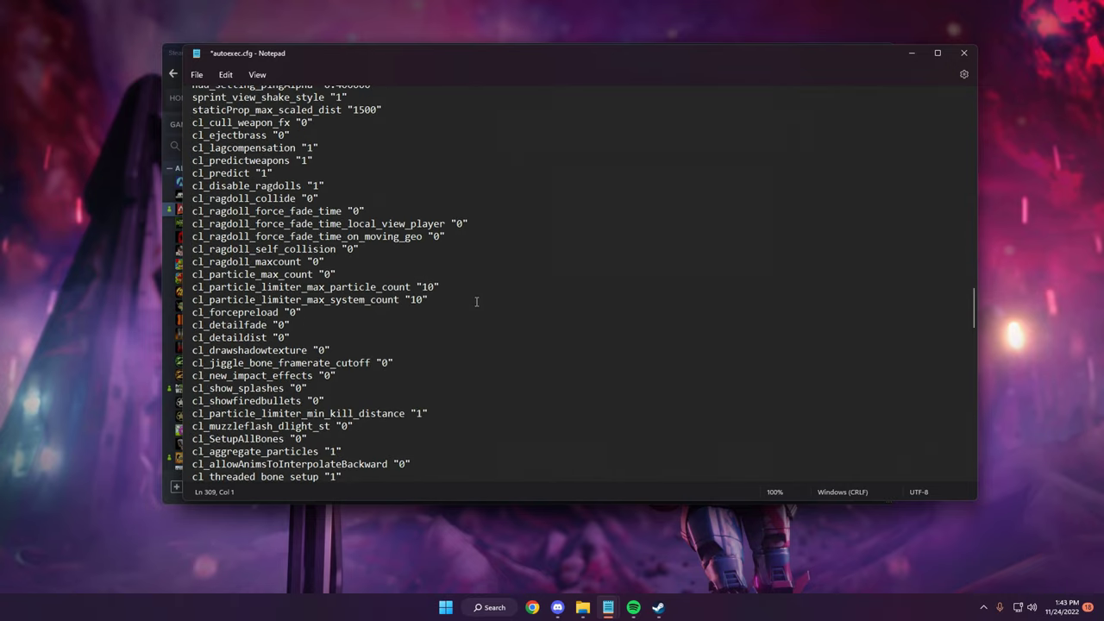
{"action": "scroll", "coordinate": [475, 303], "scroll_direction": "up", "scroll_amount": 20}
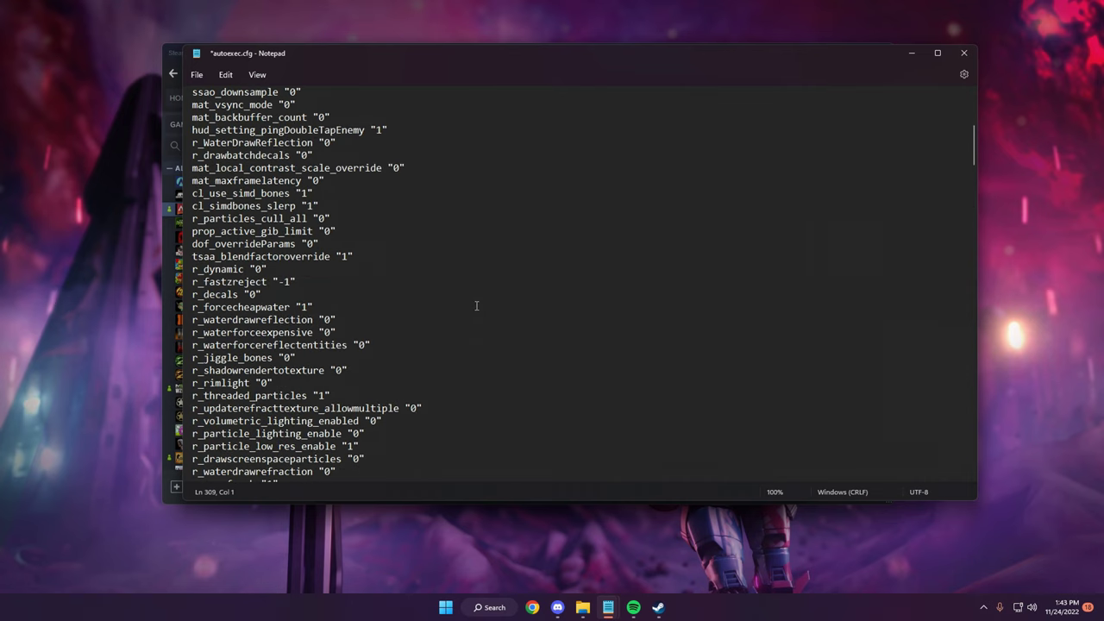
{"action": "scroll", "coordinate": [473, 306], "scroll_direction": "up", "scroll_amount": 10}
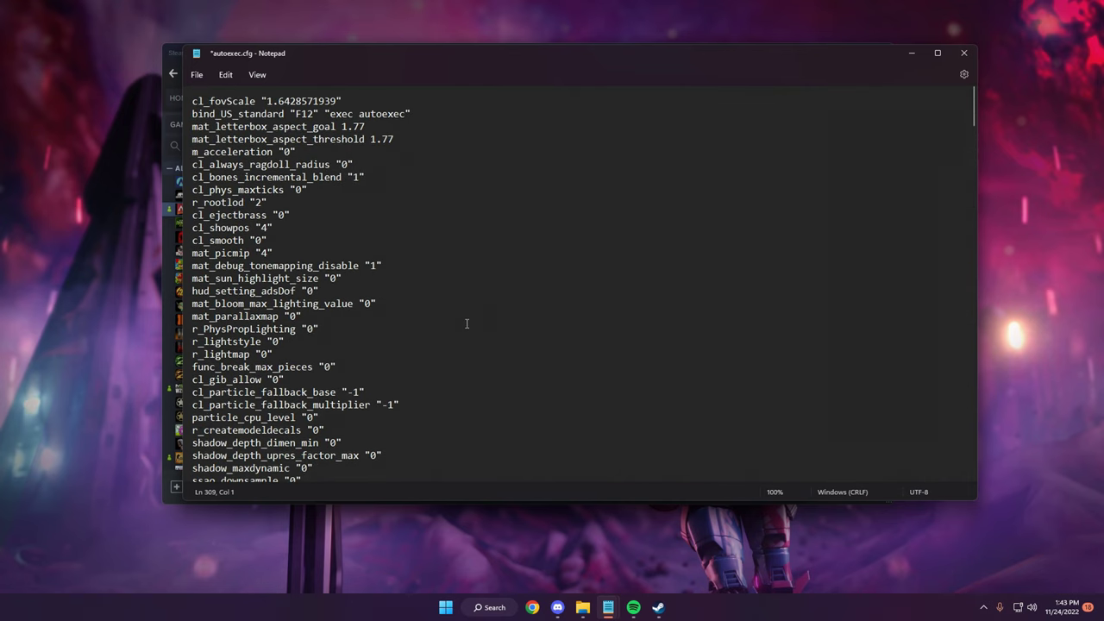
{"action": "left_click", "coordinate": [196, 74]}
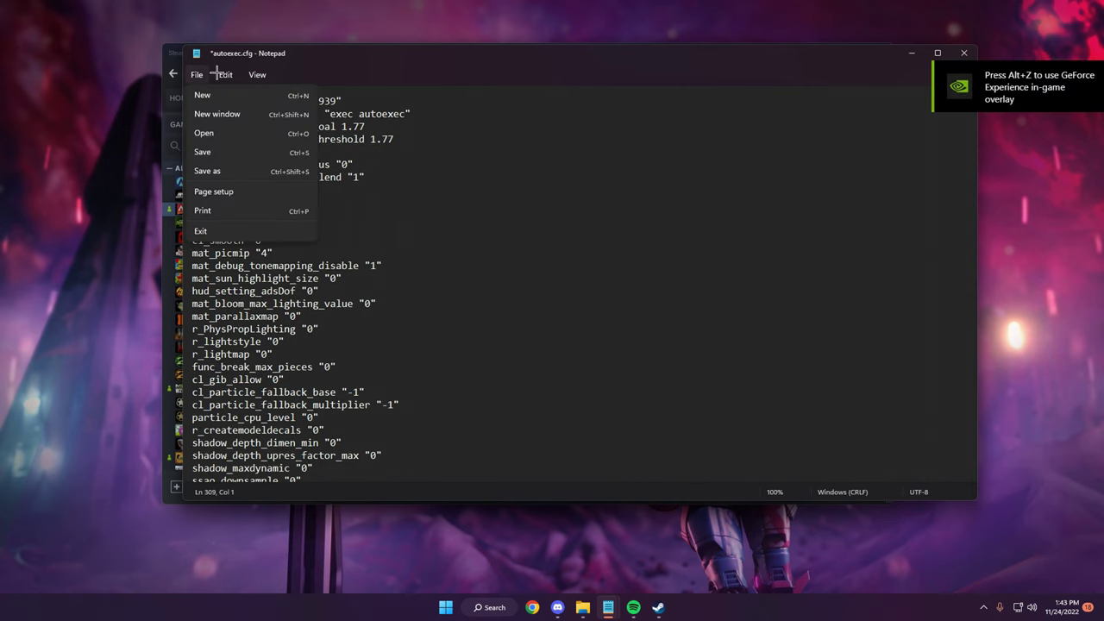
{"action": "left_click", "coordinate": [207, 150]}
{"action": "left_click", "coordinate": [964, 53]}
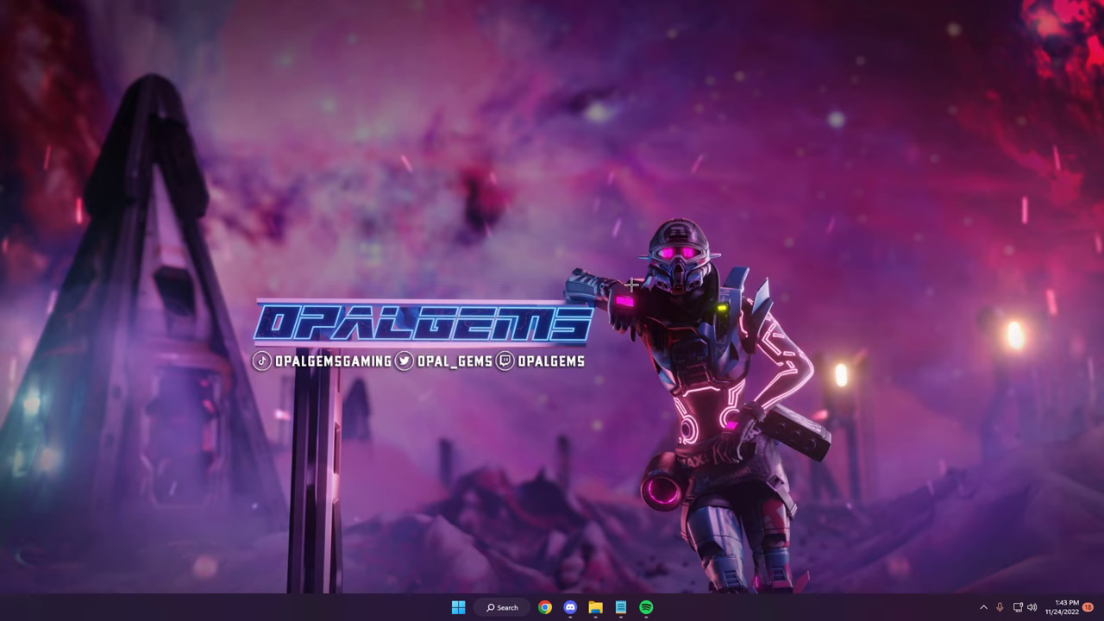
Run "saved games" from the Windows Run dialog and open the Respawn > Apex > local folder.
{"action": "key", "text": "super+r"}
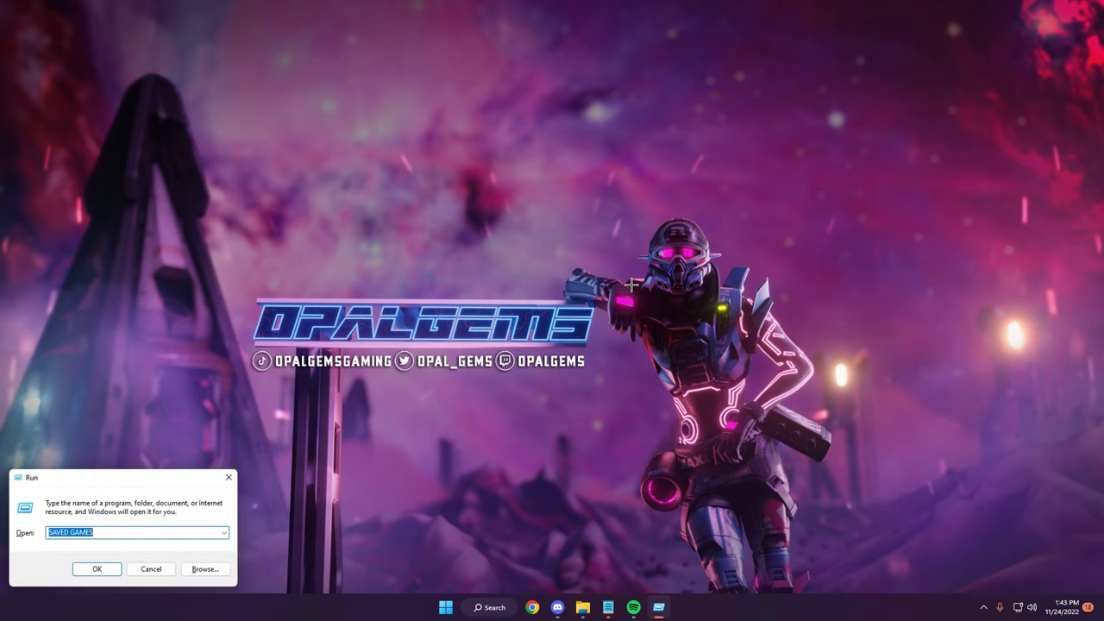
{"action": "type", "text": "saved games"}
{"action": "key", "text": "Return"}
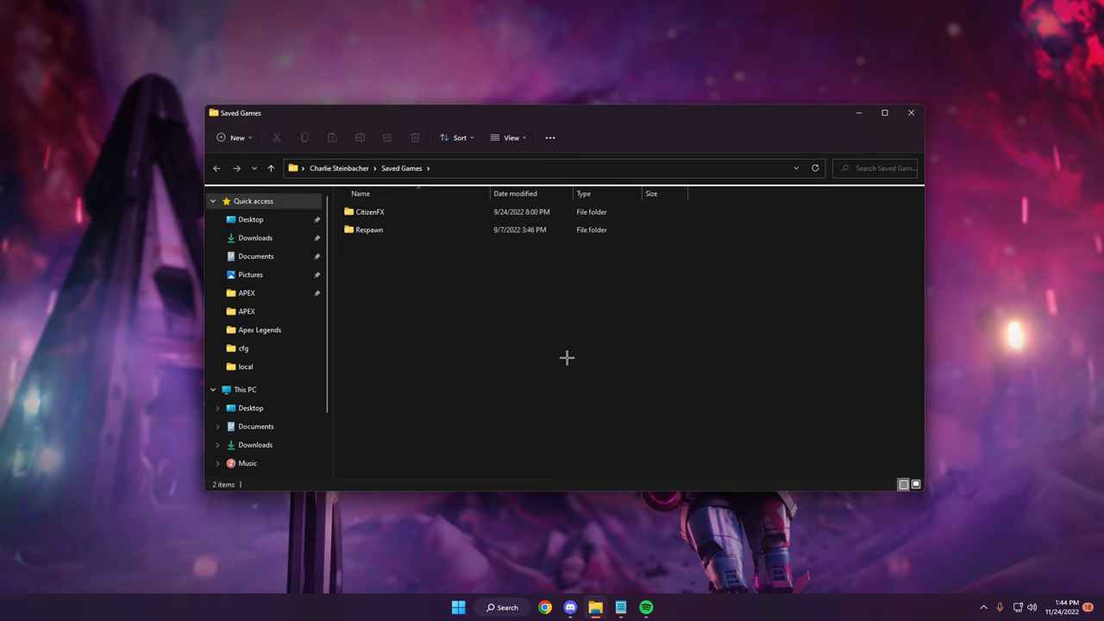
{"action": "double_click", "coordinate": [409, 230]}
{"action": "double_click", "coordinate": [405, 213]}
{"action": "double_click", "coordinate": [439, 229]}
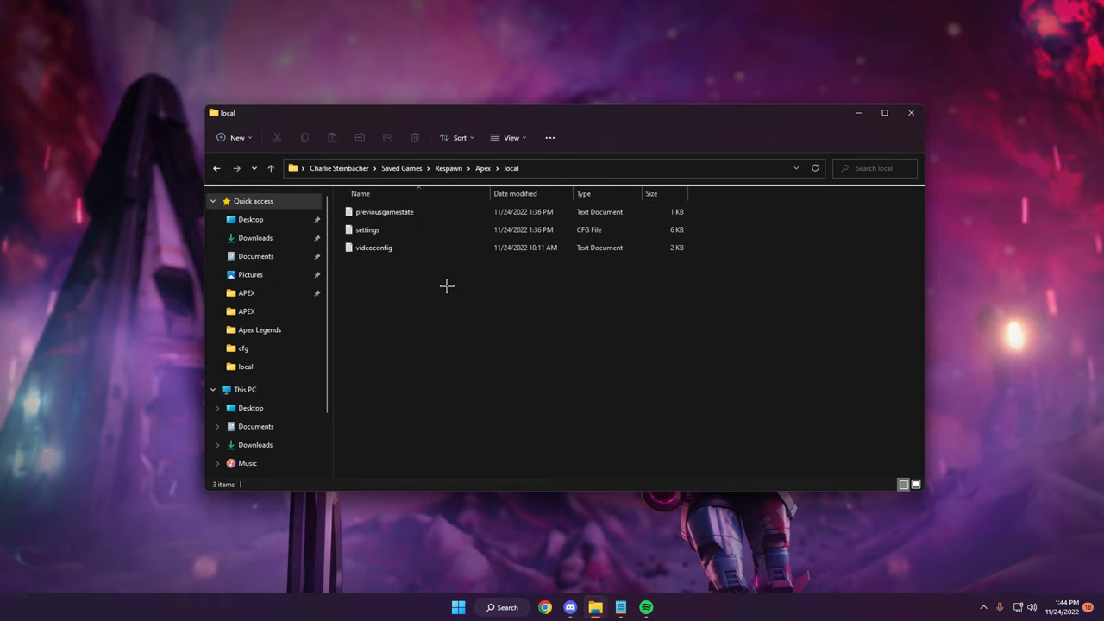
Open the videoconfig file, review its video settings, then save and close it.
{"action": "double_click", "coordinate": [446, 248]}
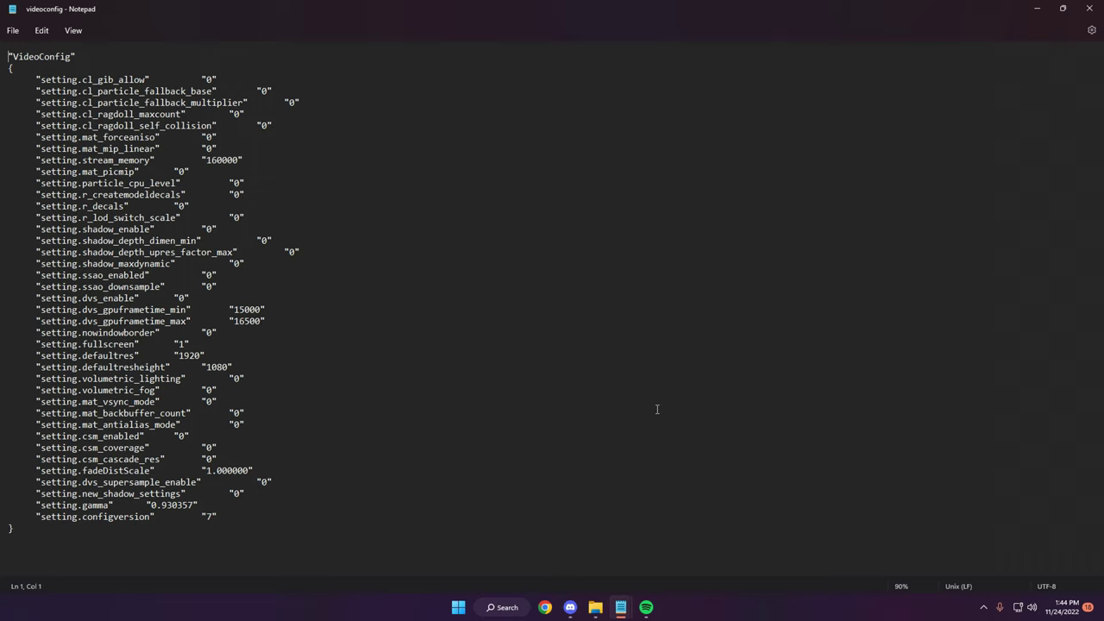
{"action": "left_click", "coordinate": [13, 30]}
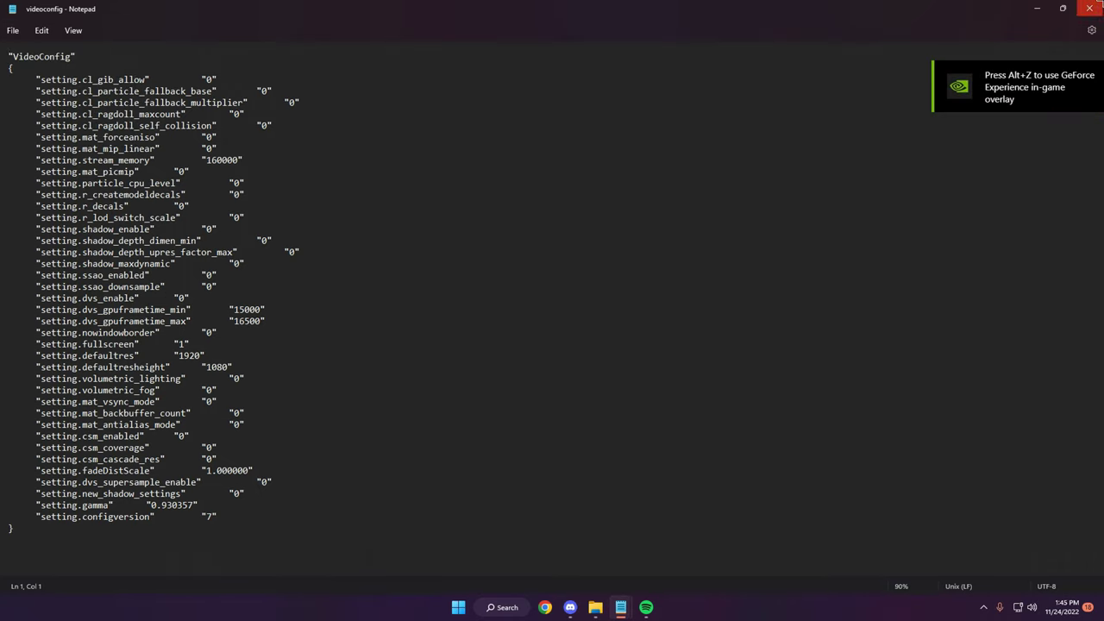
{"action": "left_click", "coordinate": [1089, 8]}
Set the videoconfig file's attribute to Read-only and apply the change.
{"action": "right_click", "coordinate": [397, 248]}
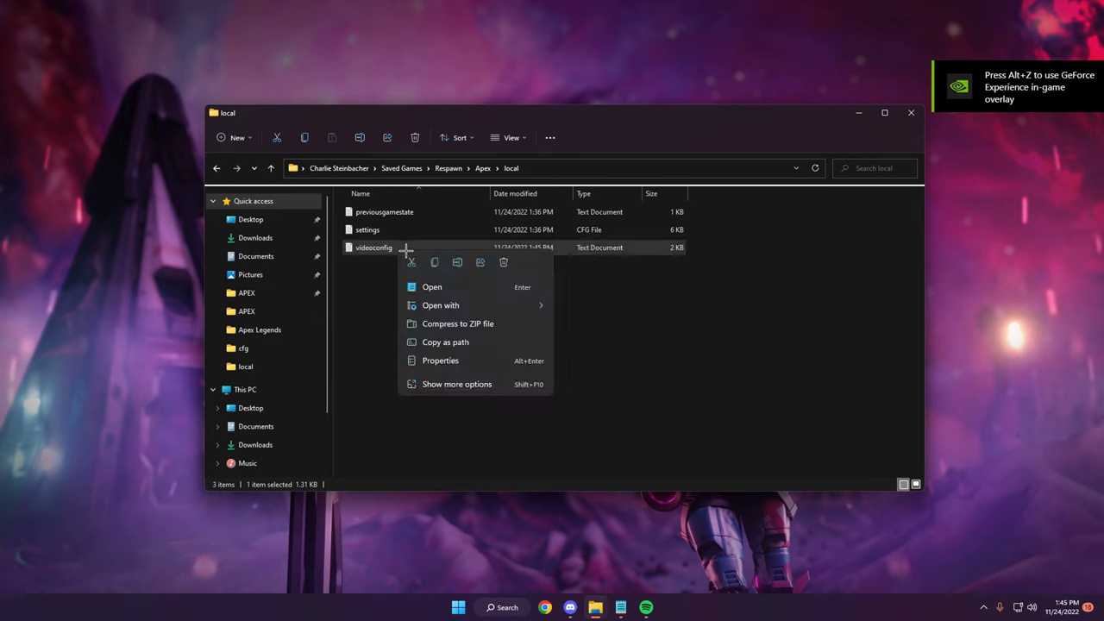
{"action": "left_click", "coordinate": [457, 361]}
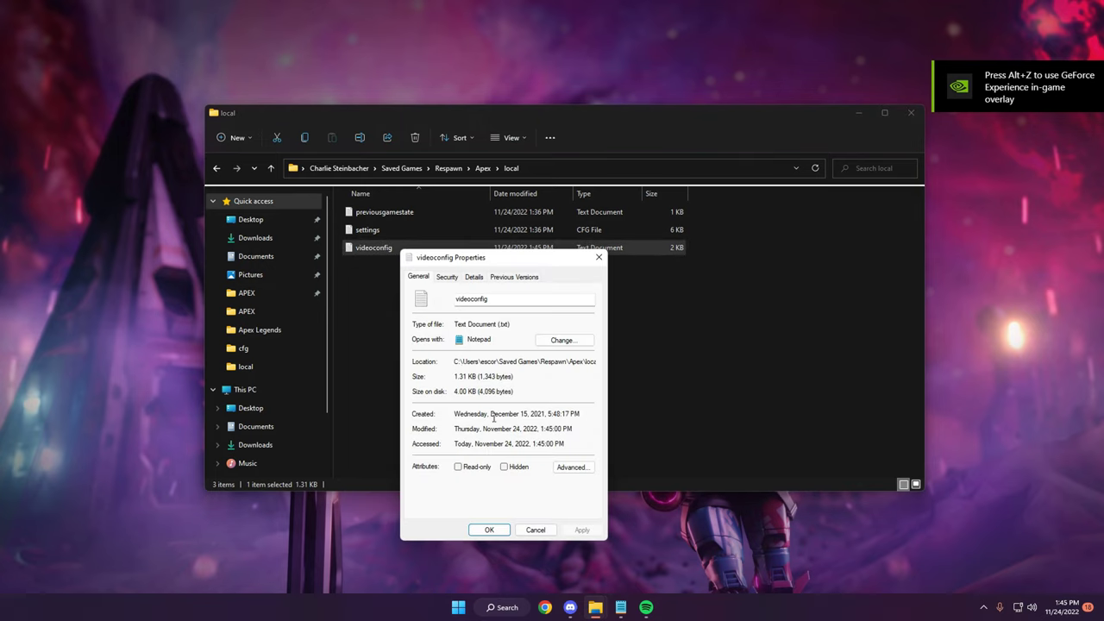
{"action": "left_click", "coordinate": [460, 467]}
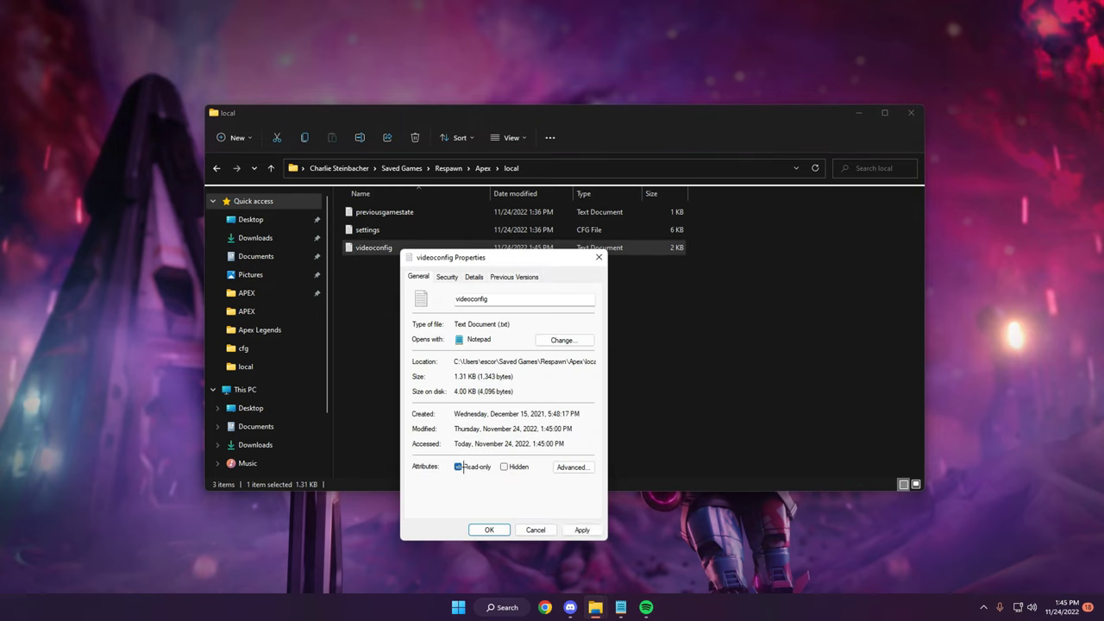
{"action": "left_click", "coordinate": [582, 530]}
{"action": "left_click", "coordinate": [482, 529]}
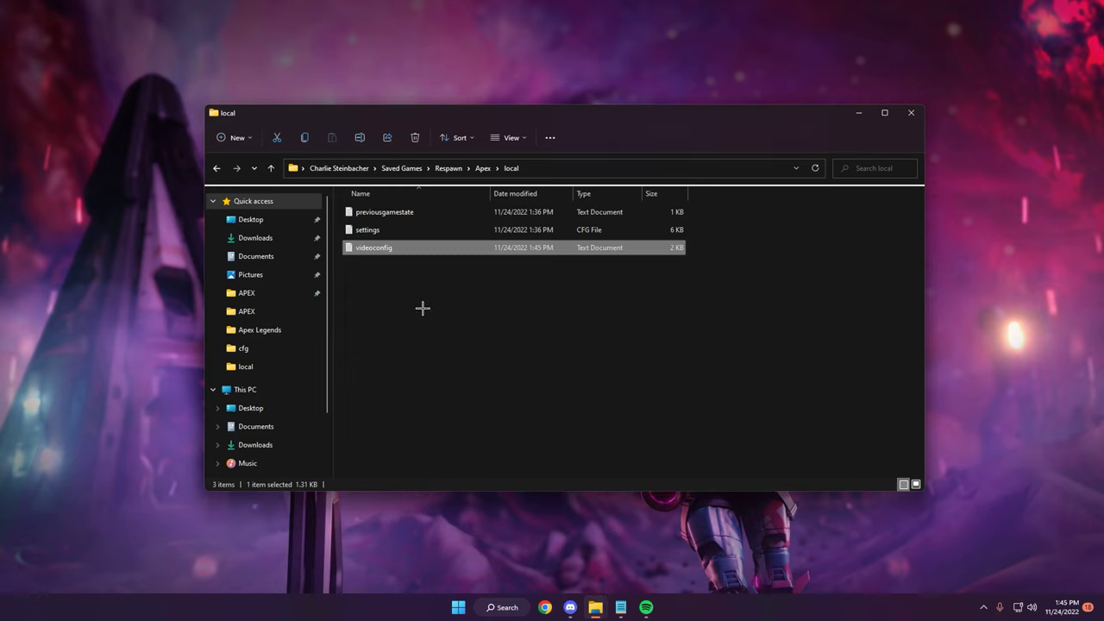
Reopen the videoconfig file's properties to view its Read-only attribute.
{"action": "right_click", "coordinate": [433, 255]}
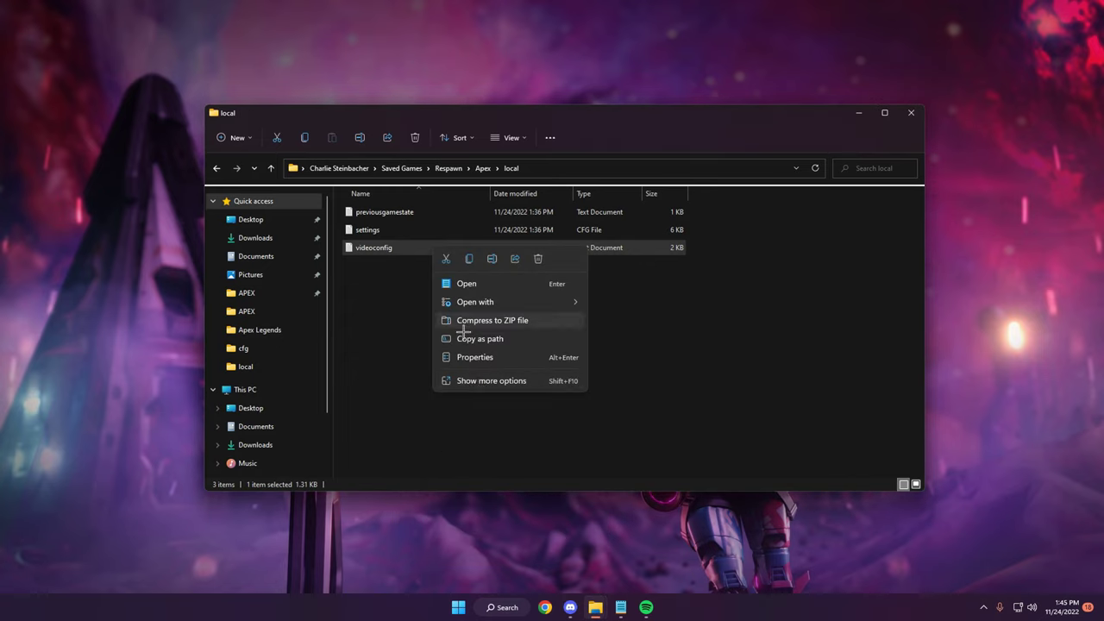
{"action": "left_click", "coordinate": [458, 361]}
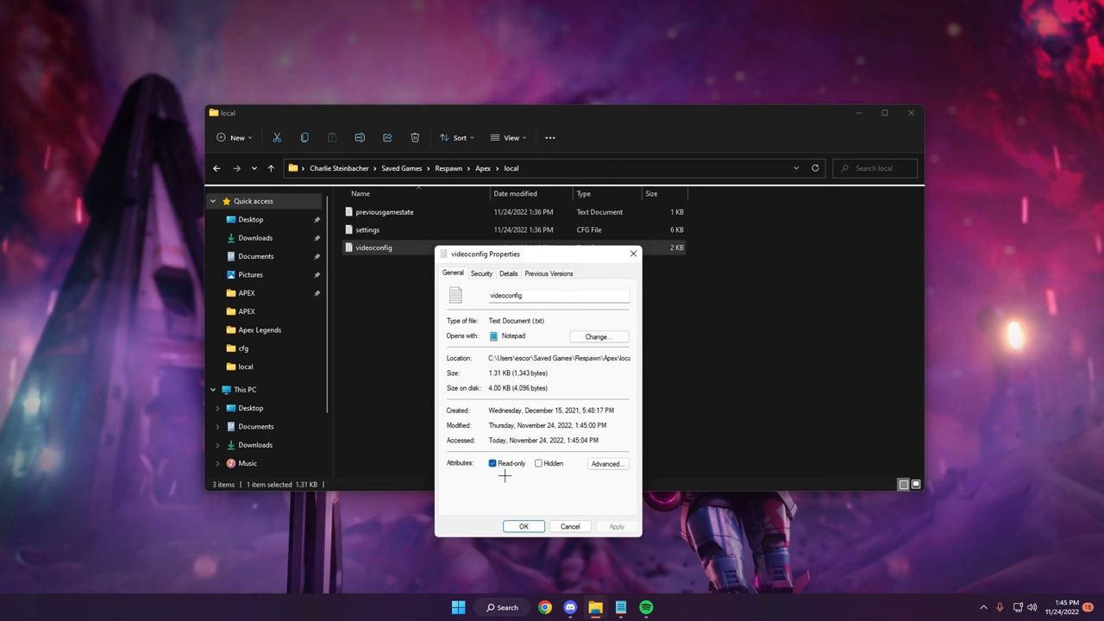